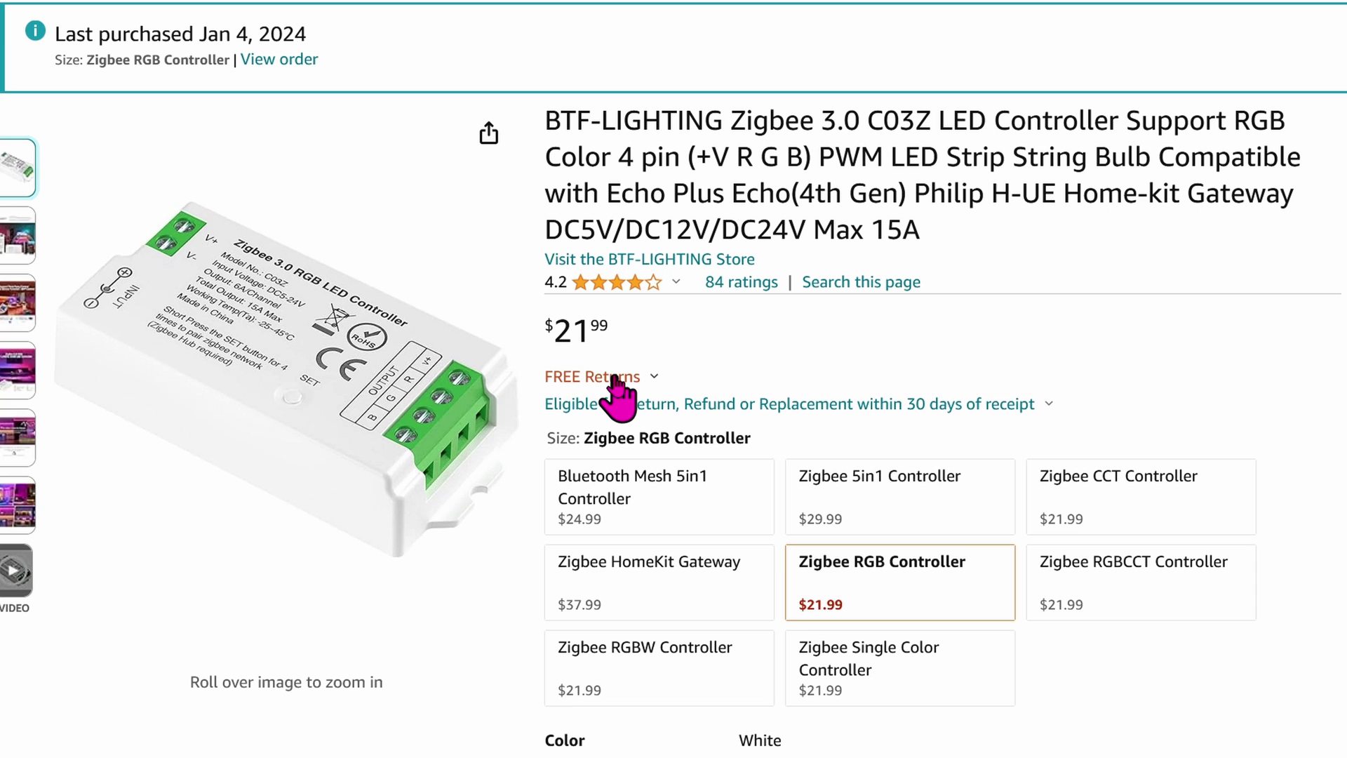
Step: Select the voltage line in the BTF-LIGHTING controller's title, then just the DC12V option
drag(546, 230, 973, 245)
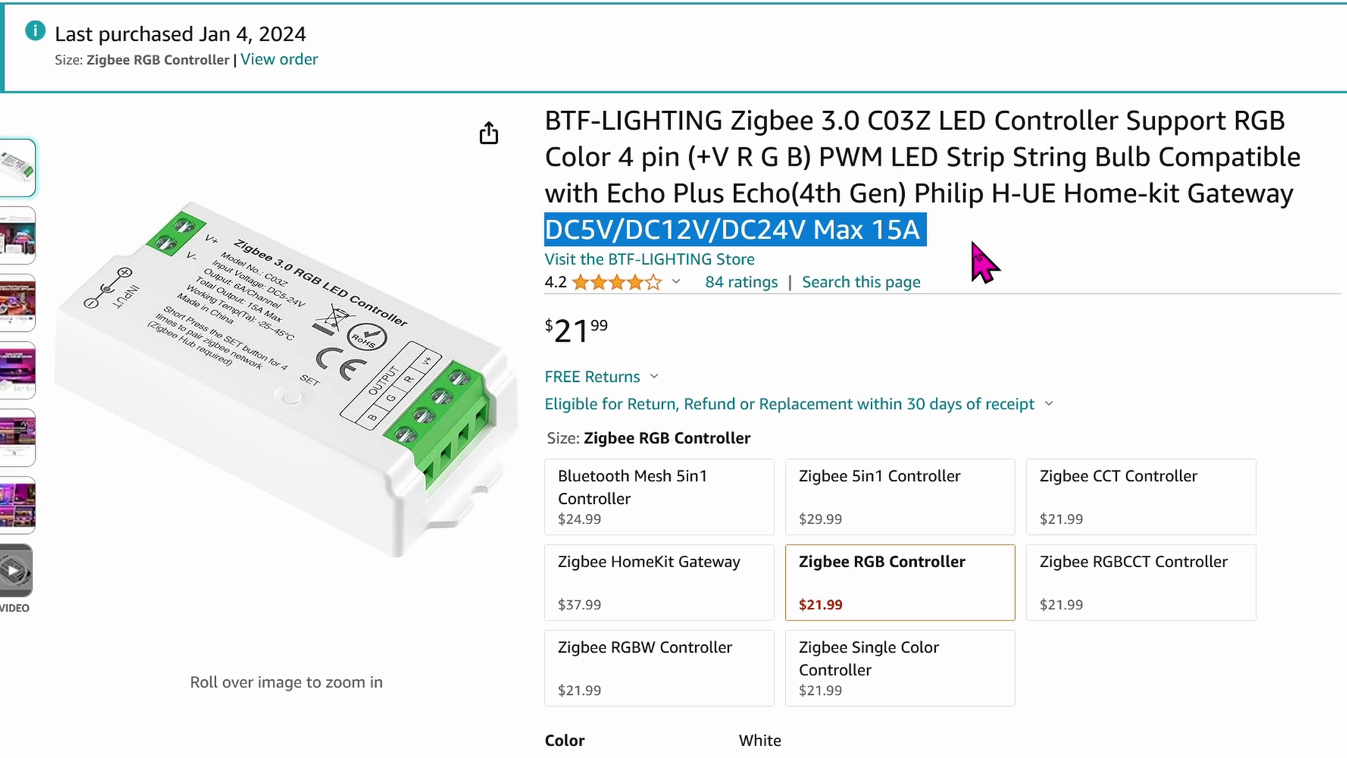
double_click(665, 229)
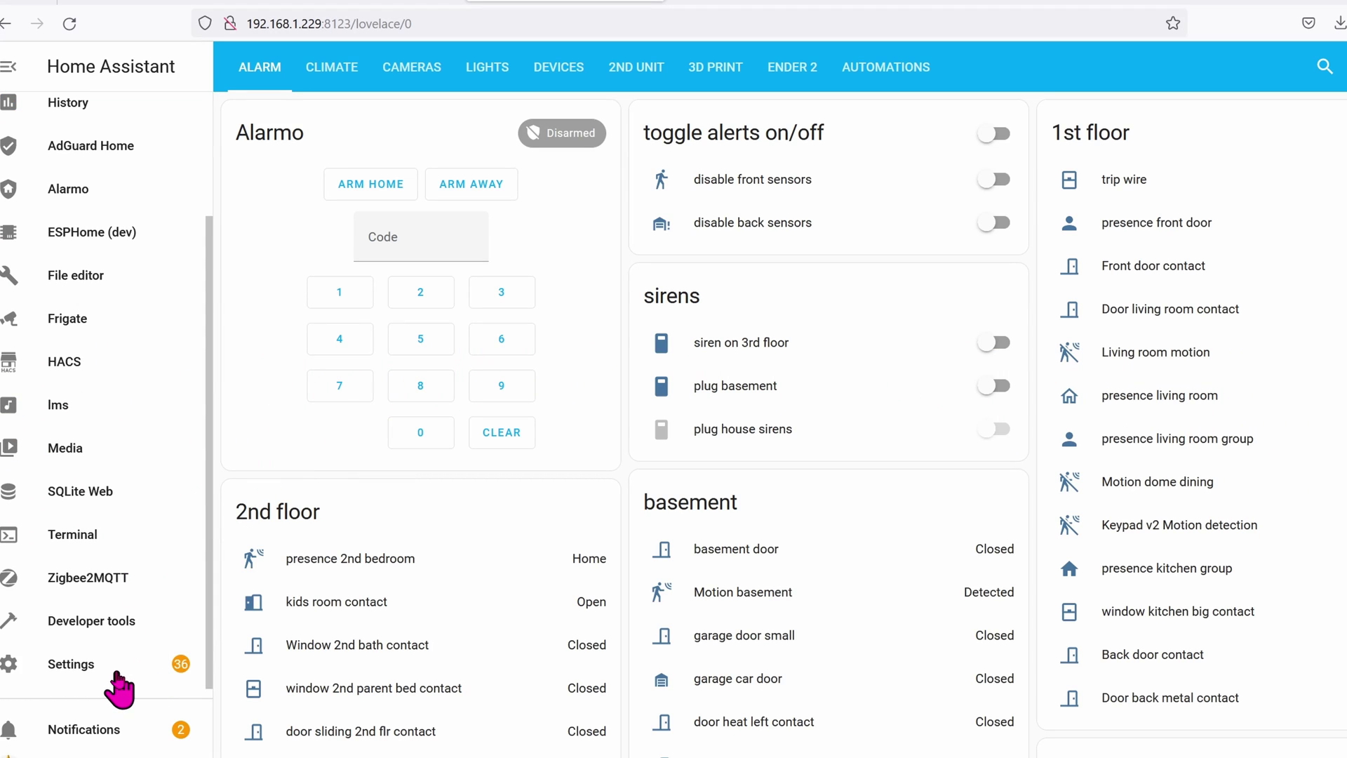
Step: Permit all devices to join in Zigbee2MQTT and rename the new RGB controller 'kitchen LED'
click(133, 586)
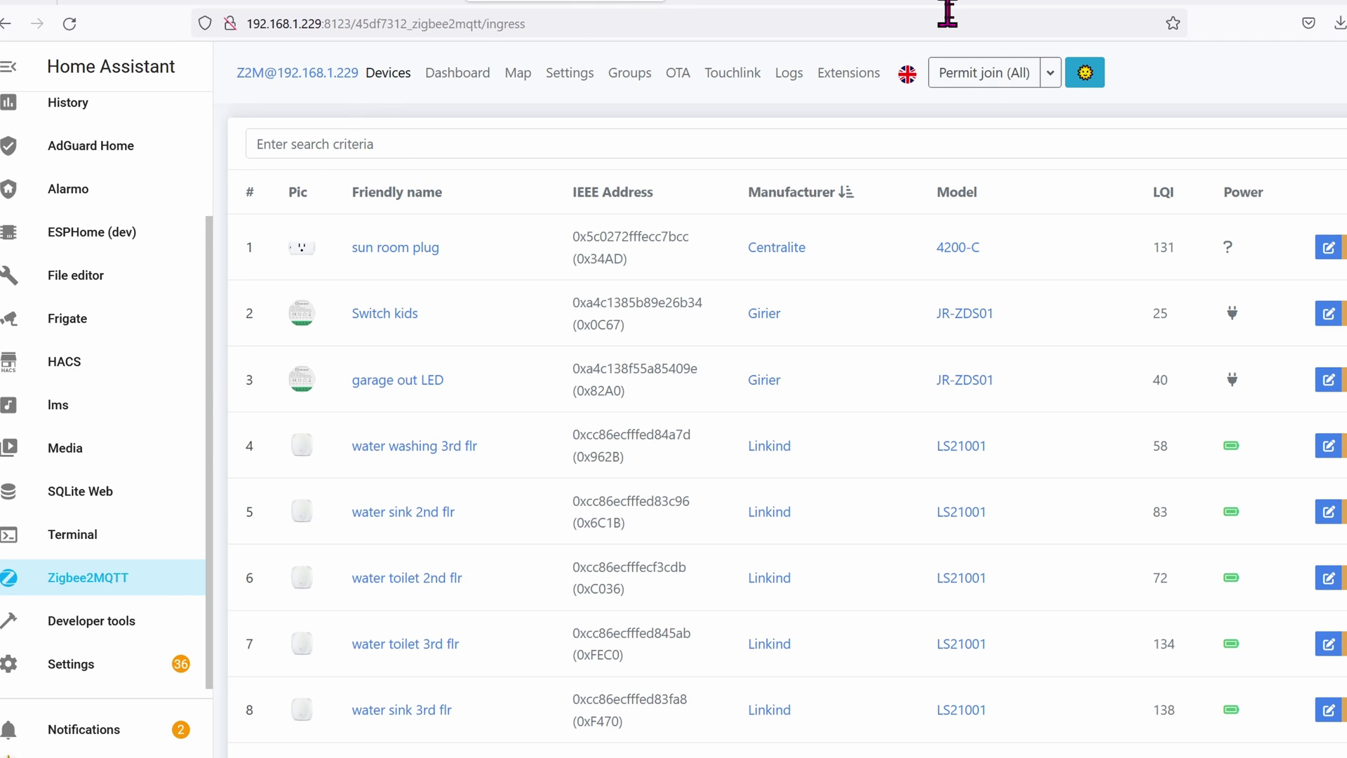
click(982, 70)
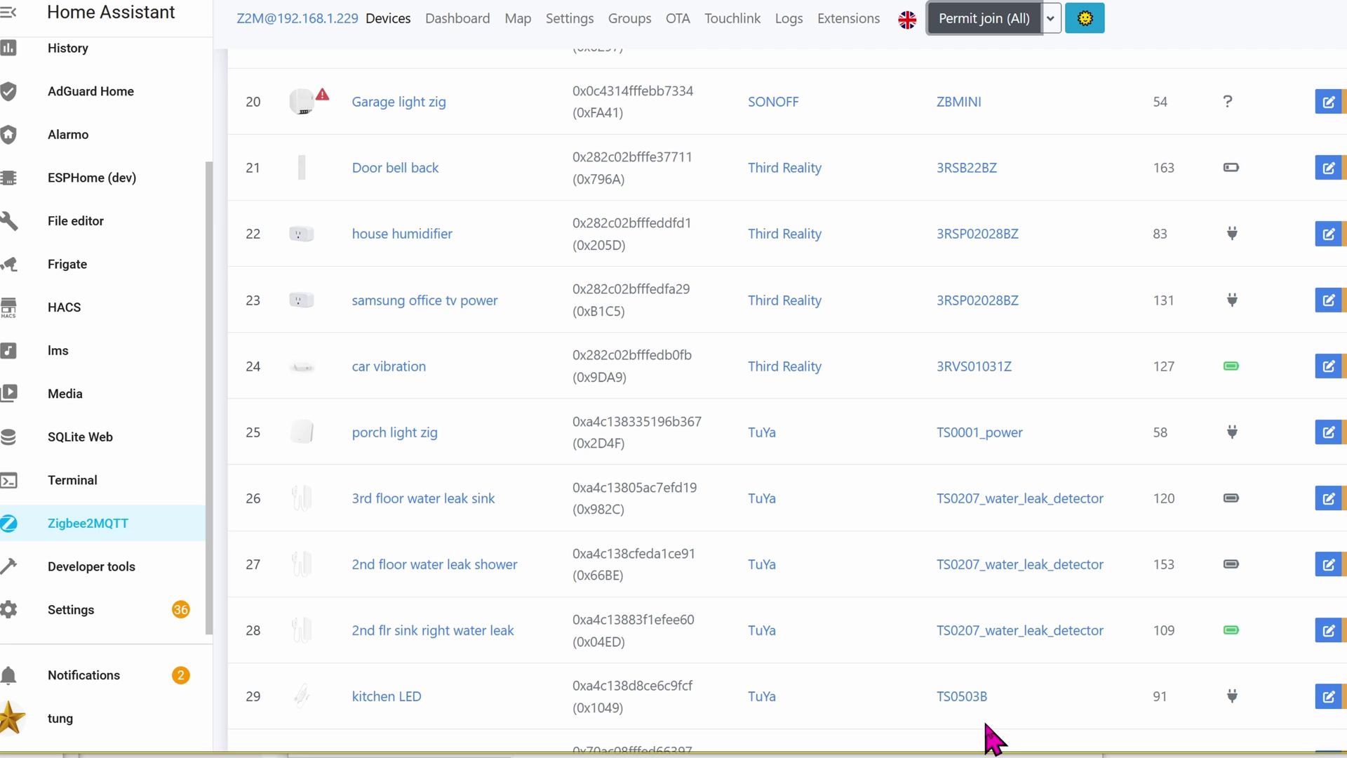
click(1326, 700)
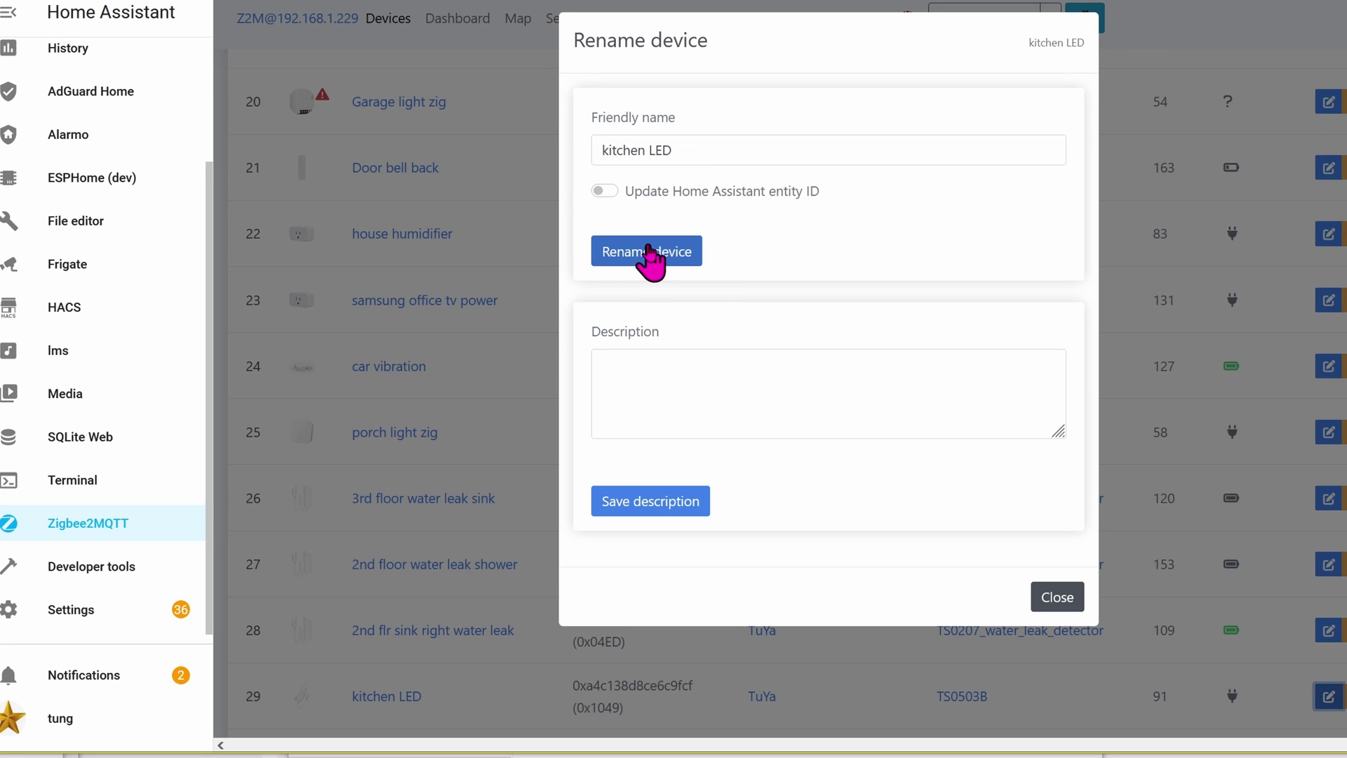
click(1061, 602)
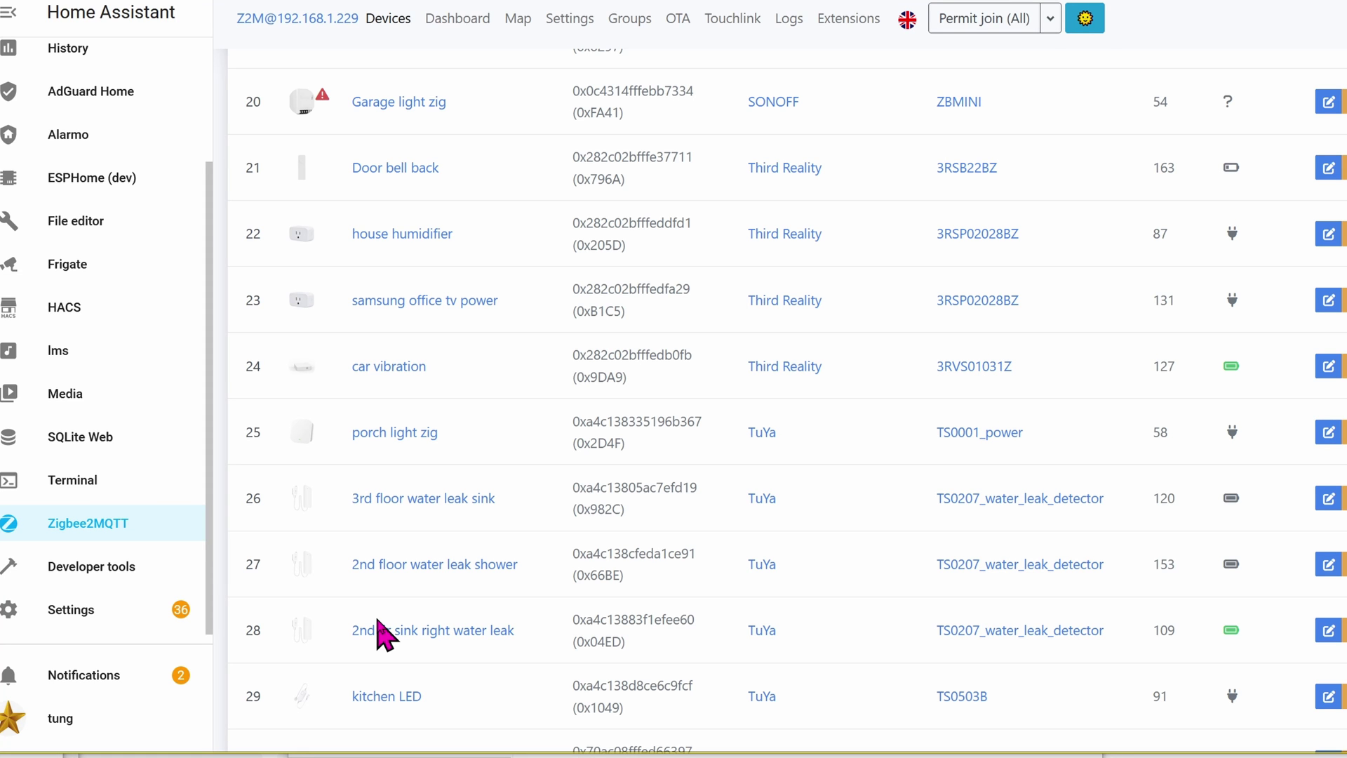
Step: Find the kitchen LED among MQTT's devices in Devices & services and switch its light on
click(88, 612)
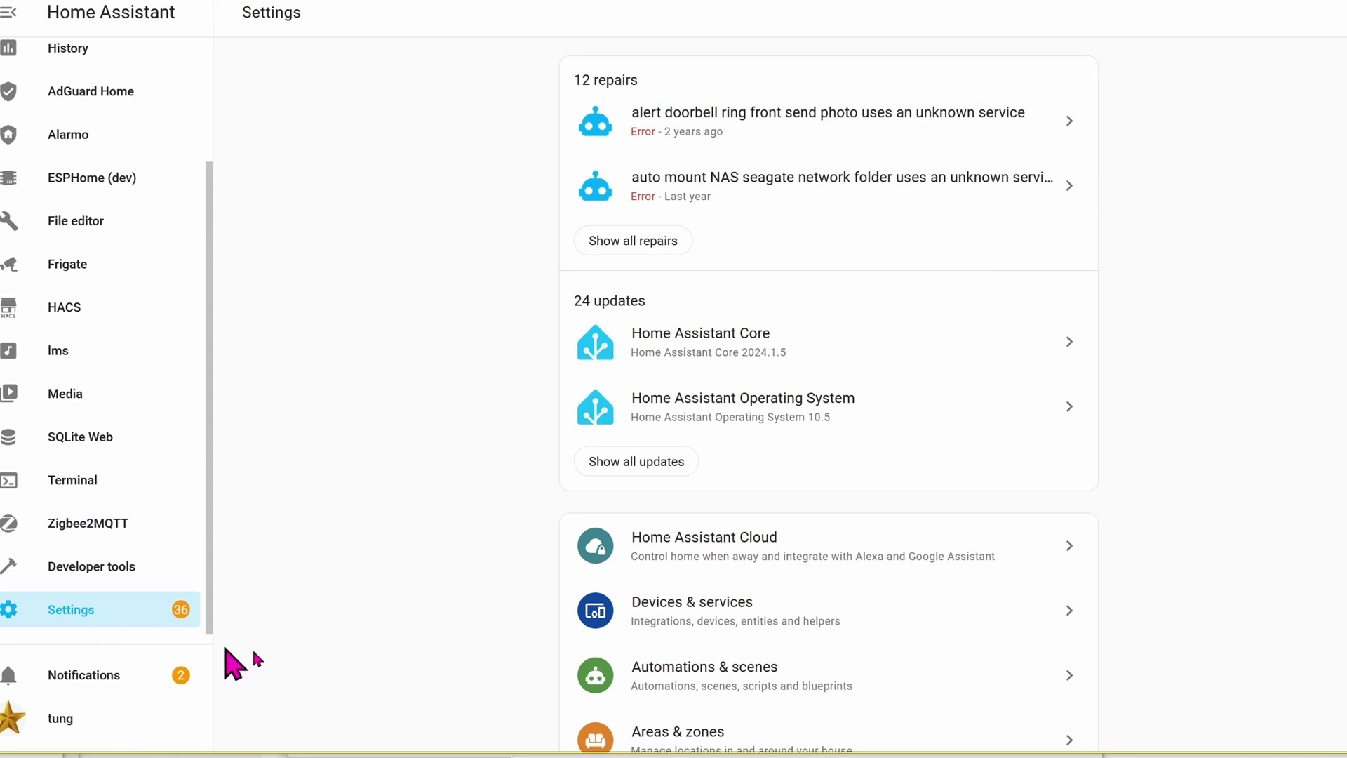
click(729, 635)
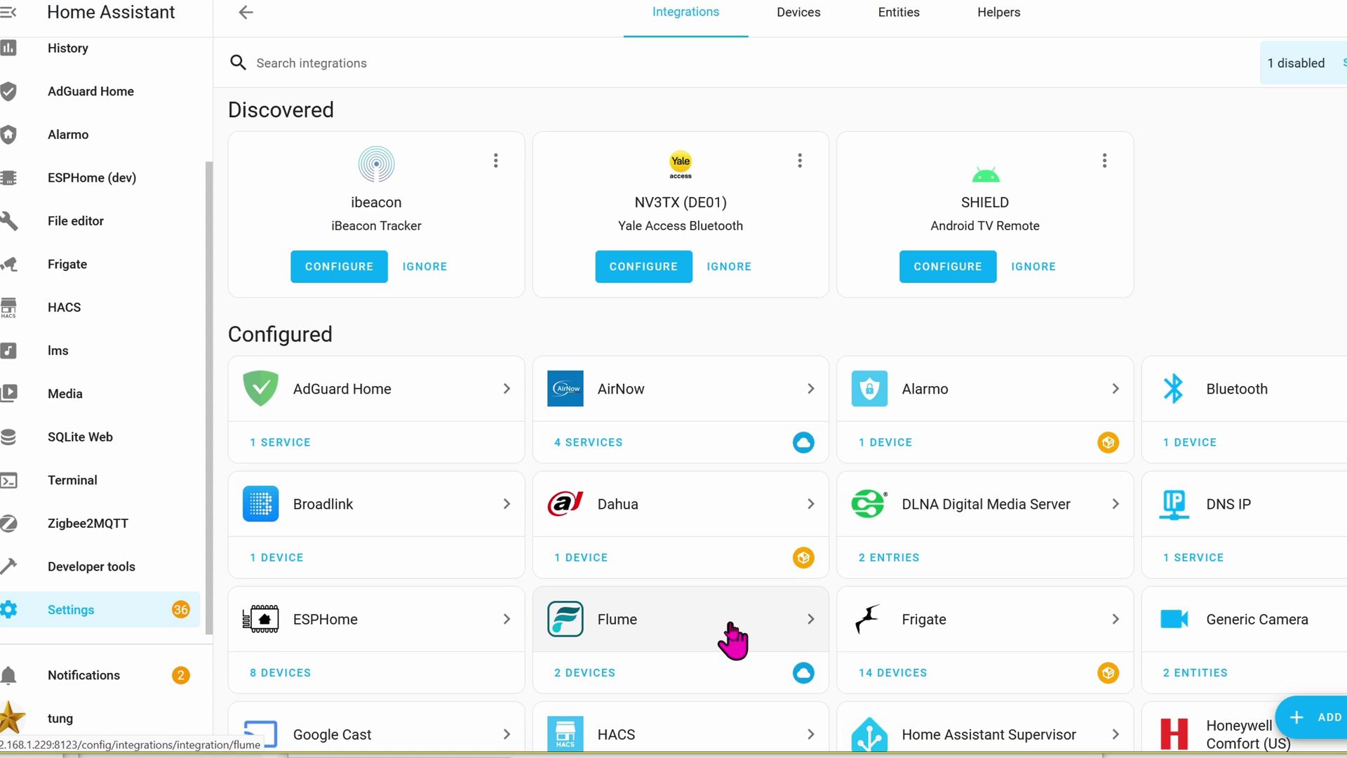
scroll(730, 624, down, 6)
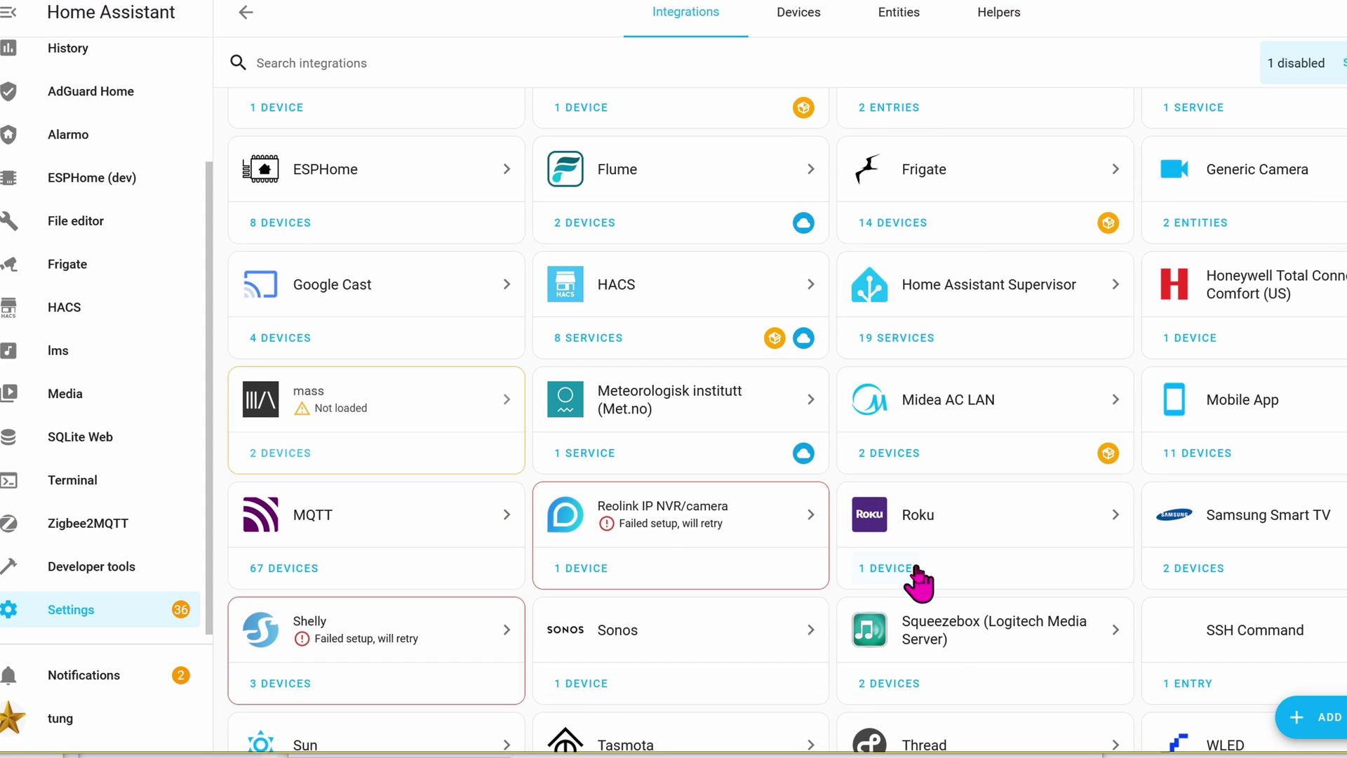
click(288, 582)
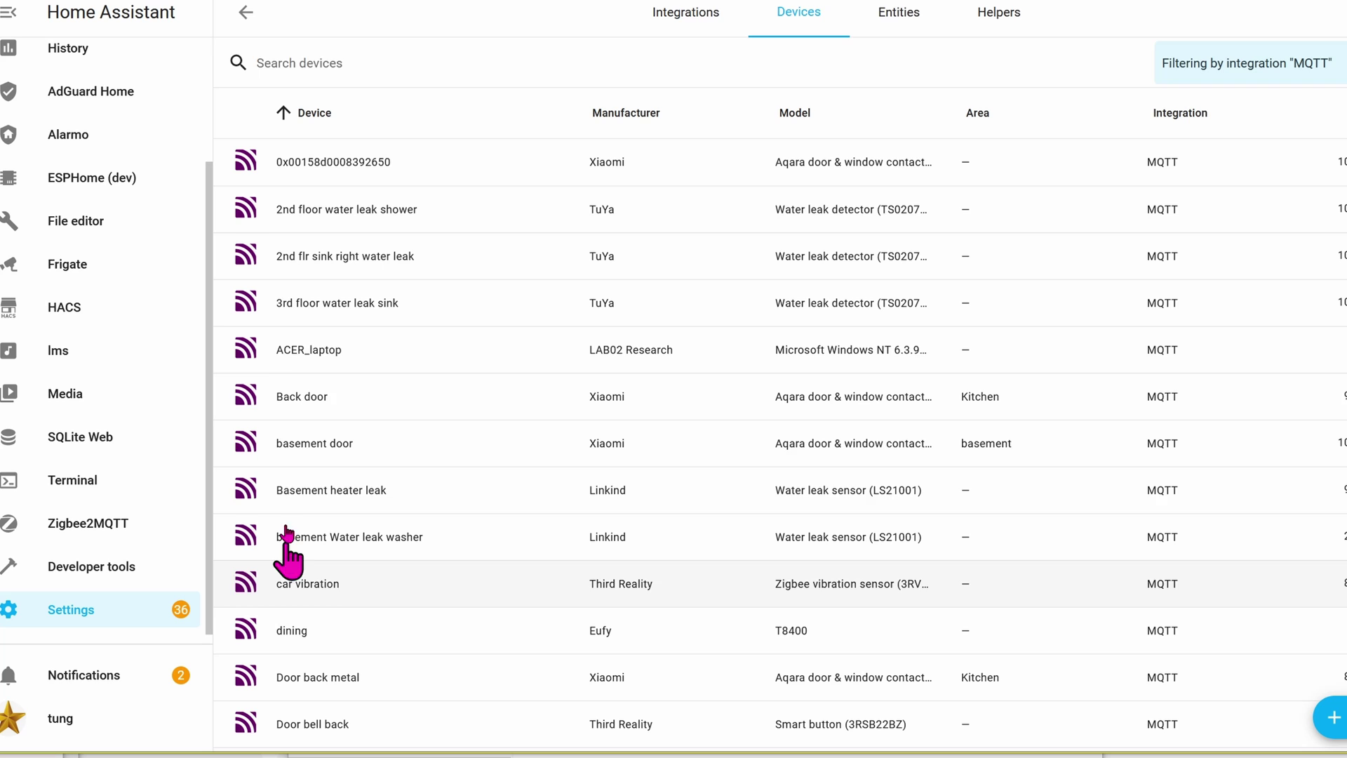
click(446, 64)
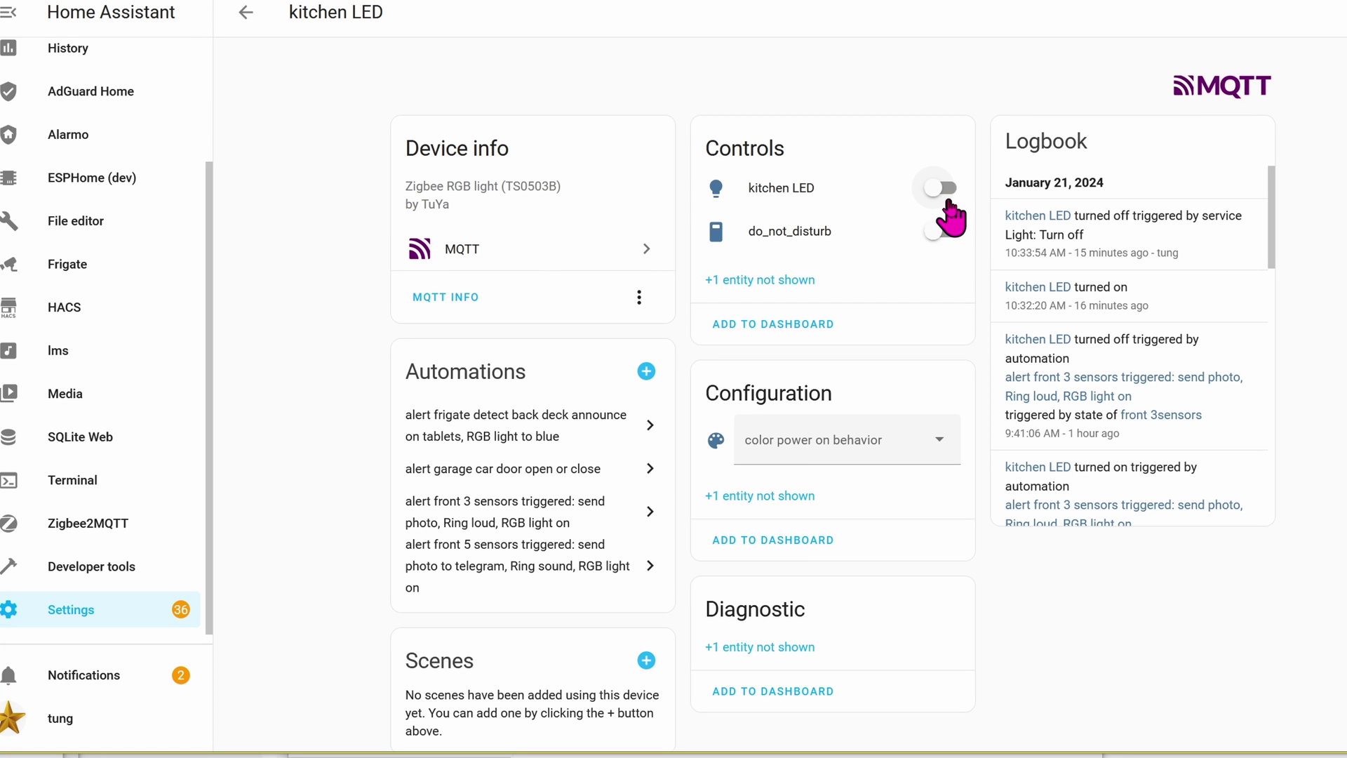
click(947, 200)
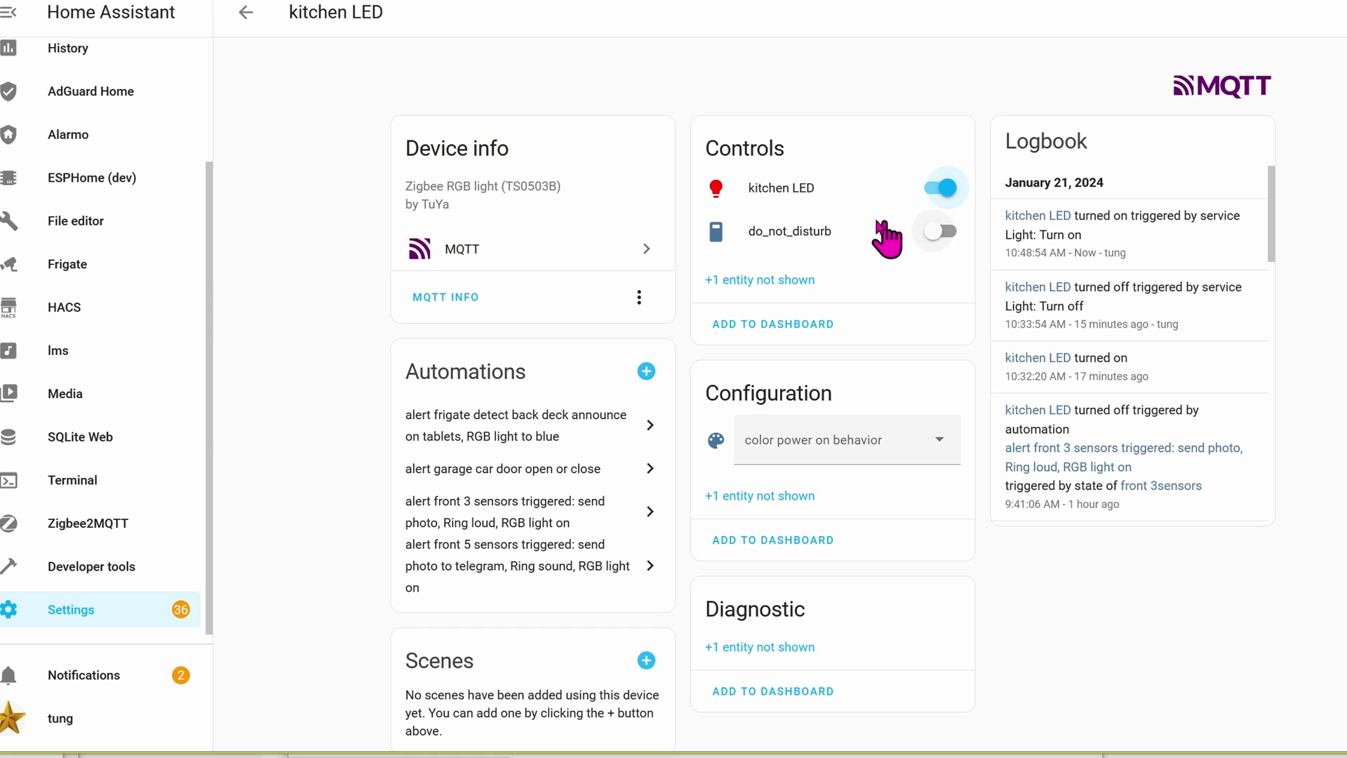
Step: Show the kitchen LED's colour-wheel controls and its list of available effects
click(722, 204)
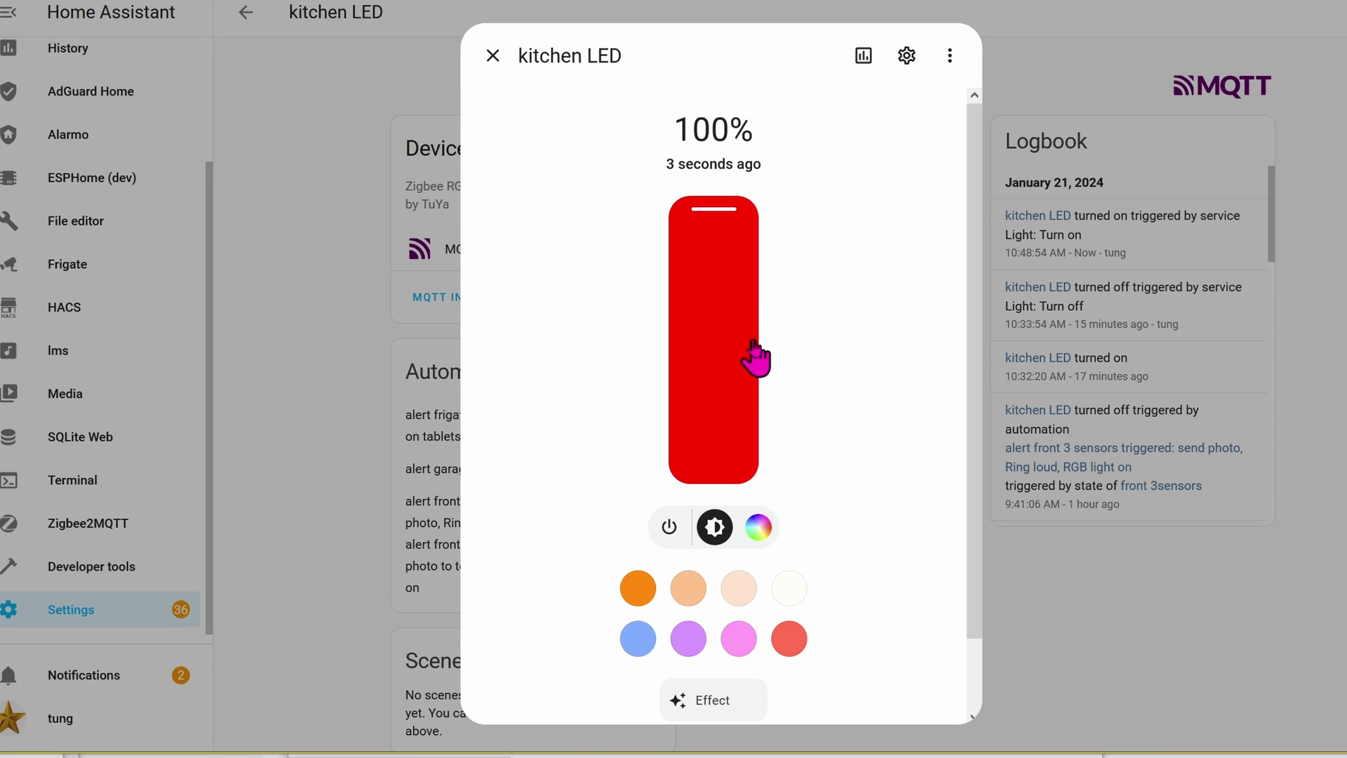
click(759, 527)
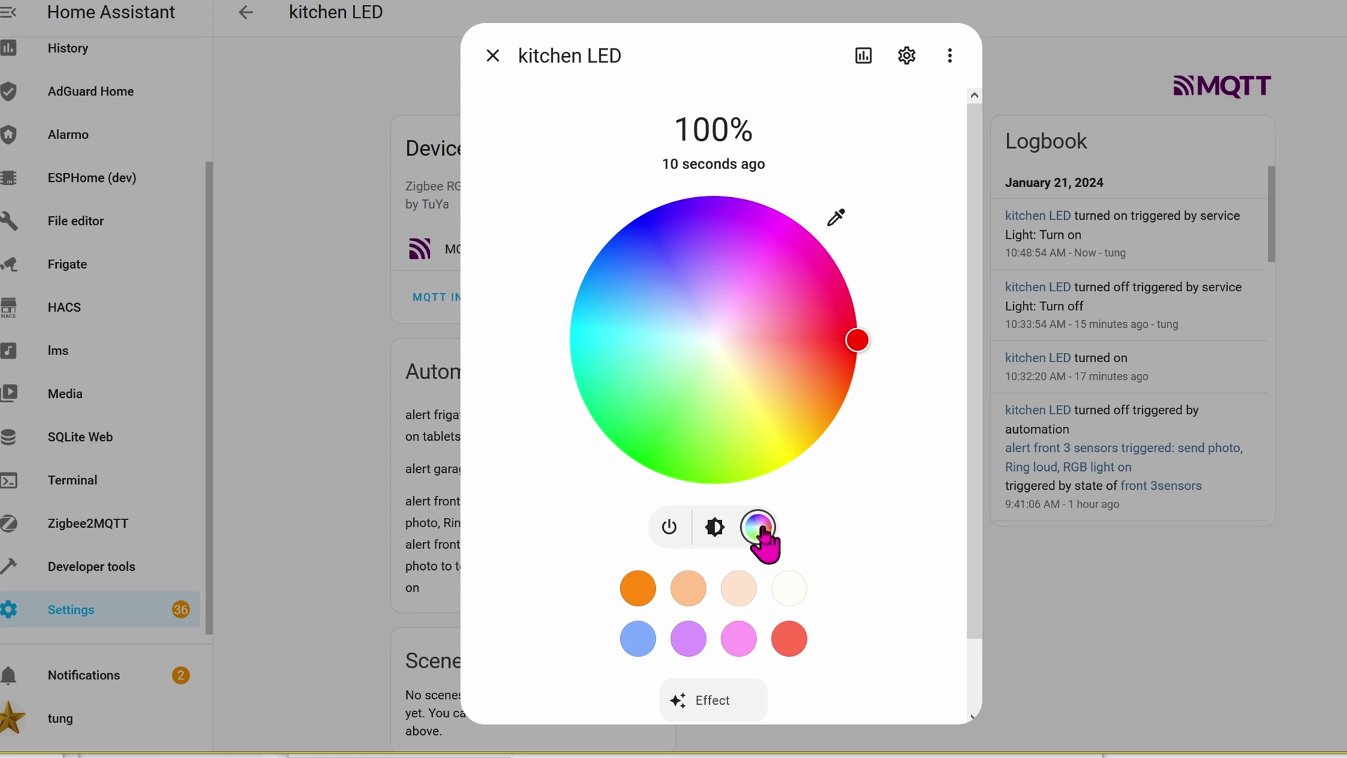
scroll(806, 561, down, 2)
click(732, 635)
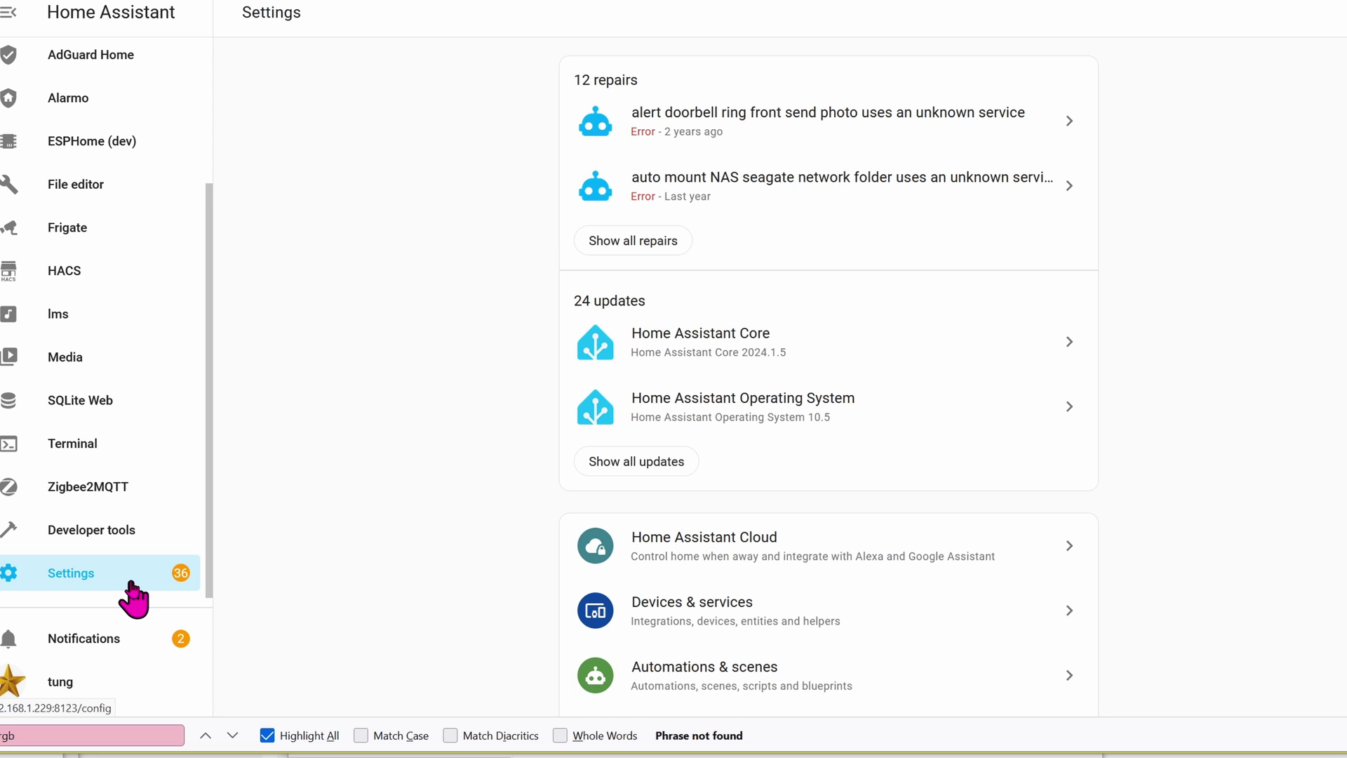
Step: Open the 'alert front 3 sensors triggered' automation and scroll to its kitchen LED actions
click(733, 702)
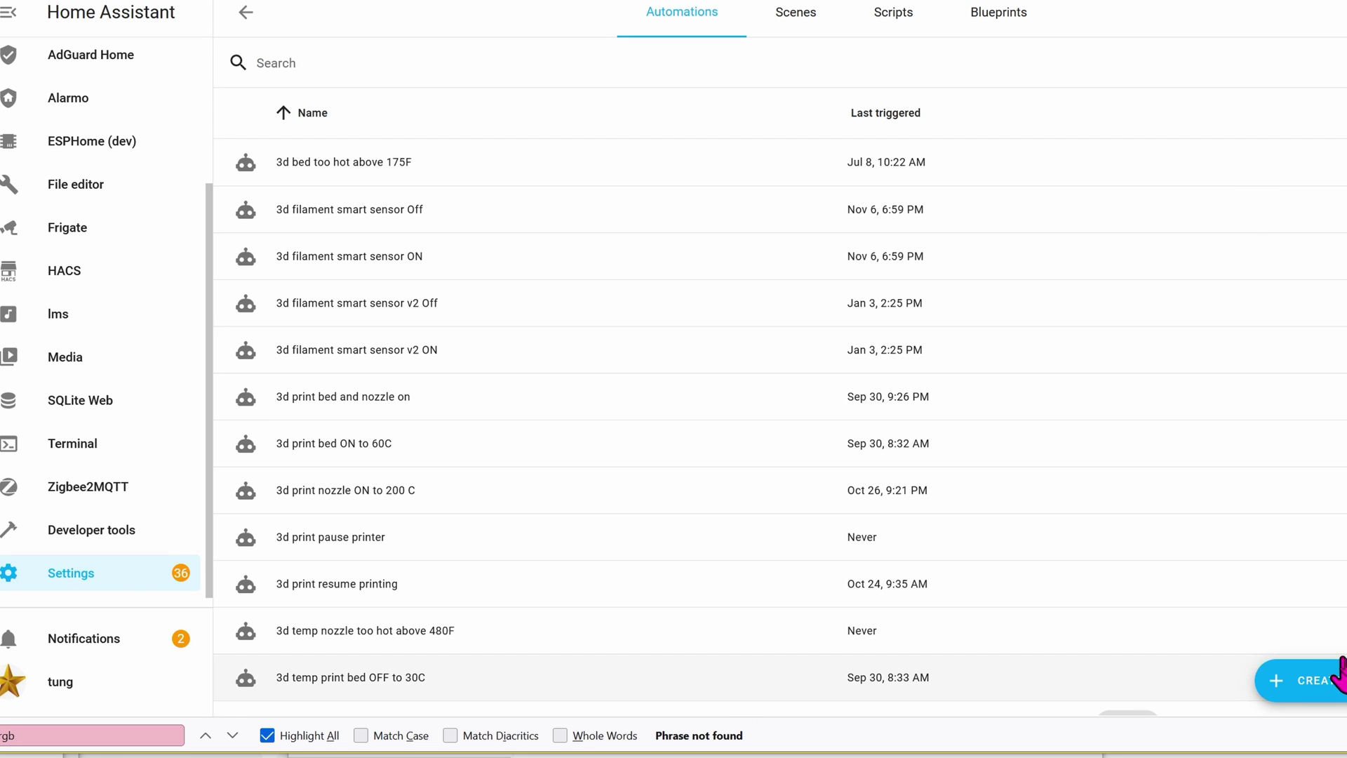
scroll(886, 449, down, 3)
click(886, 449)
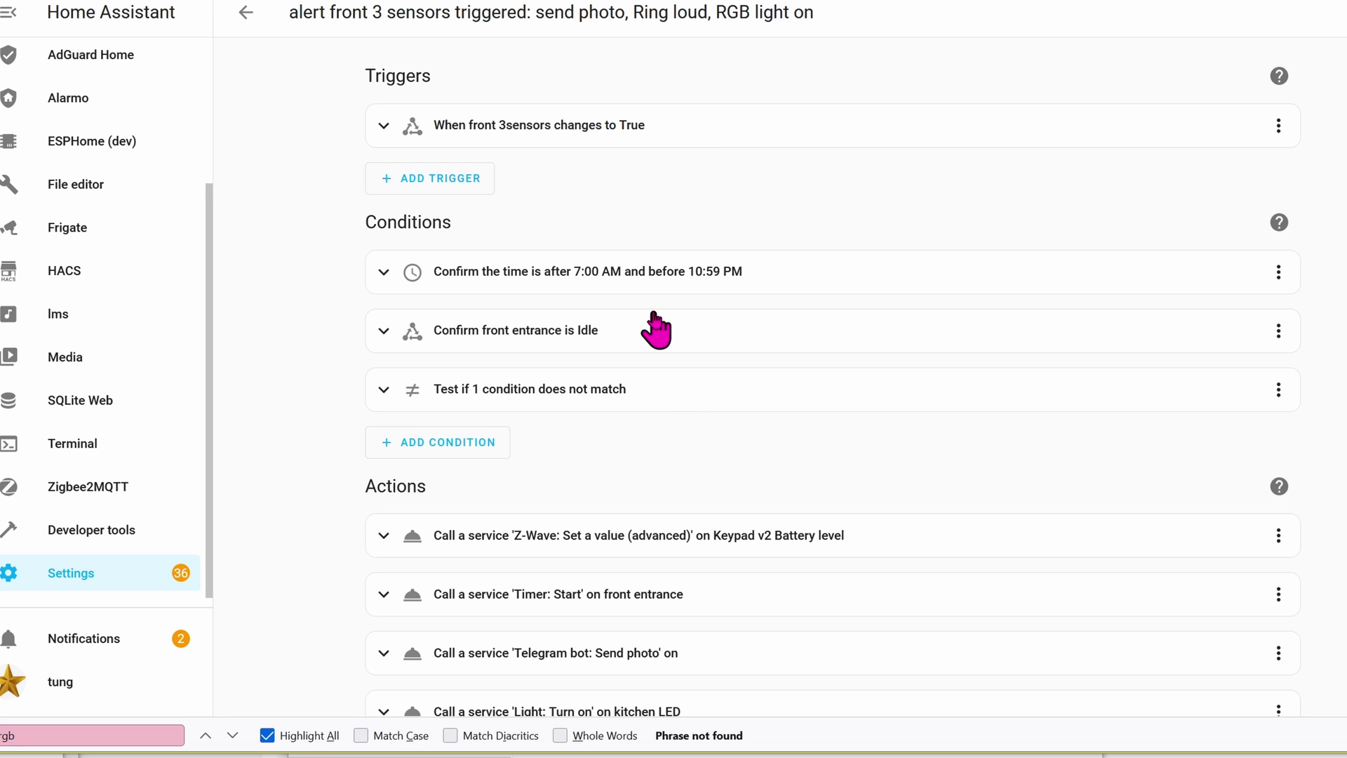
scroll(654, 329, down, 3)
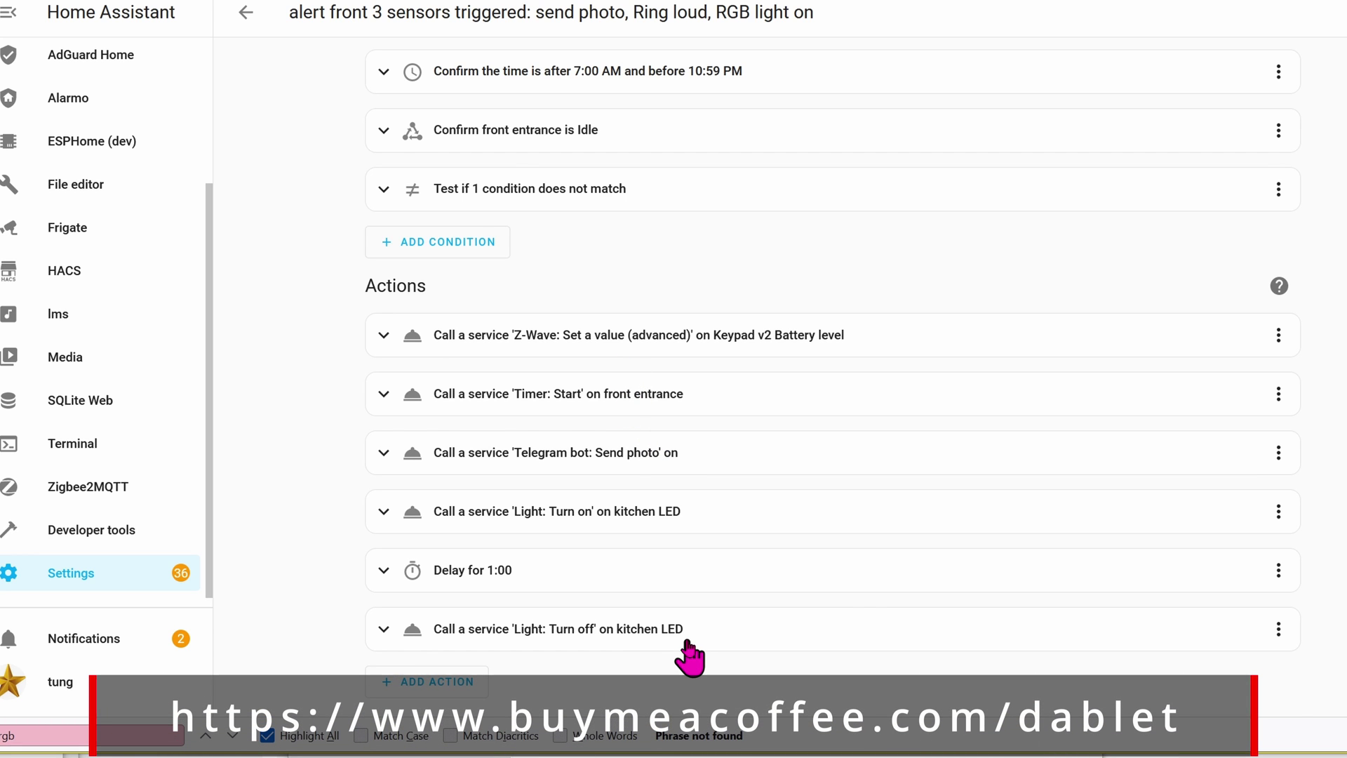
Step: Verify the kitchen LED turn-on action uses red (255,0,0) at 100% brightness
click(645, 511)
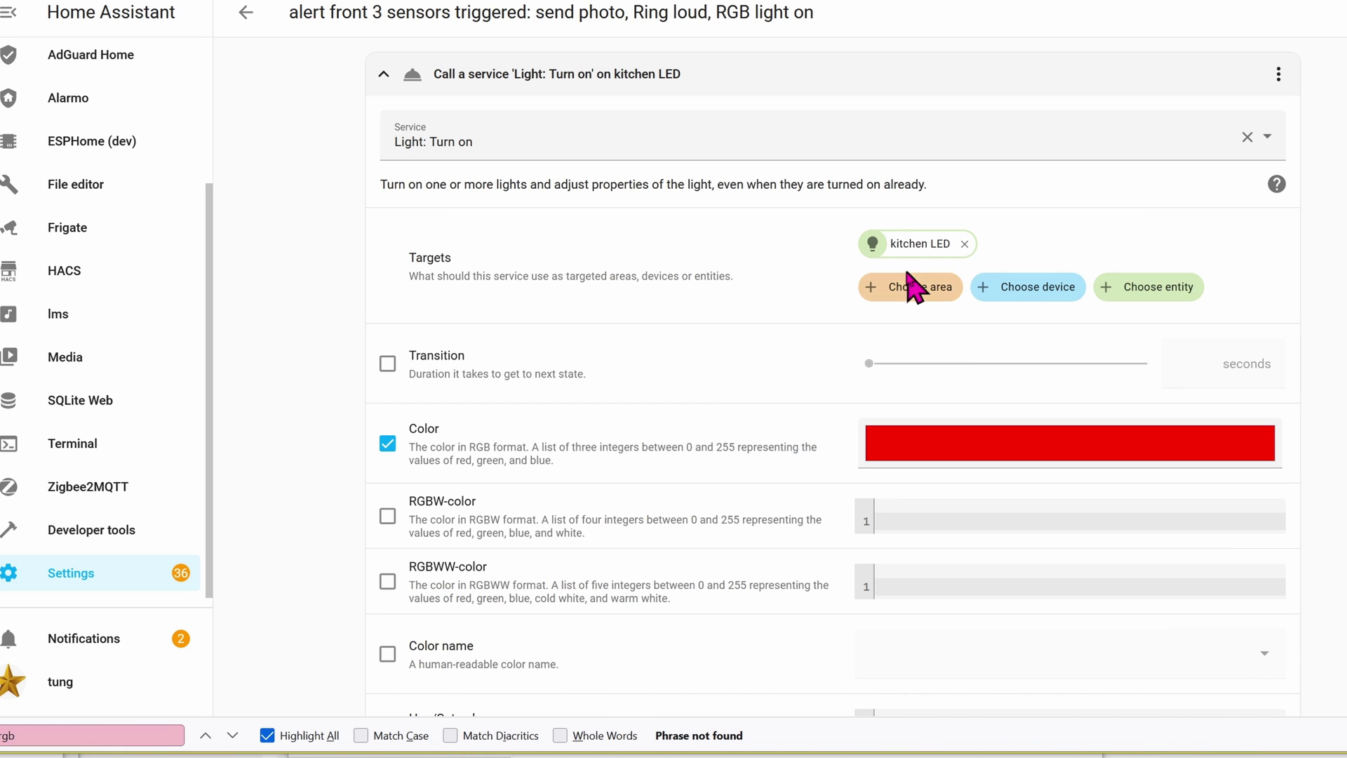
scroll(903, 270, down, 4)
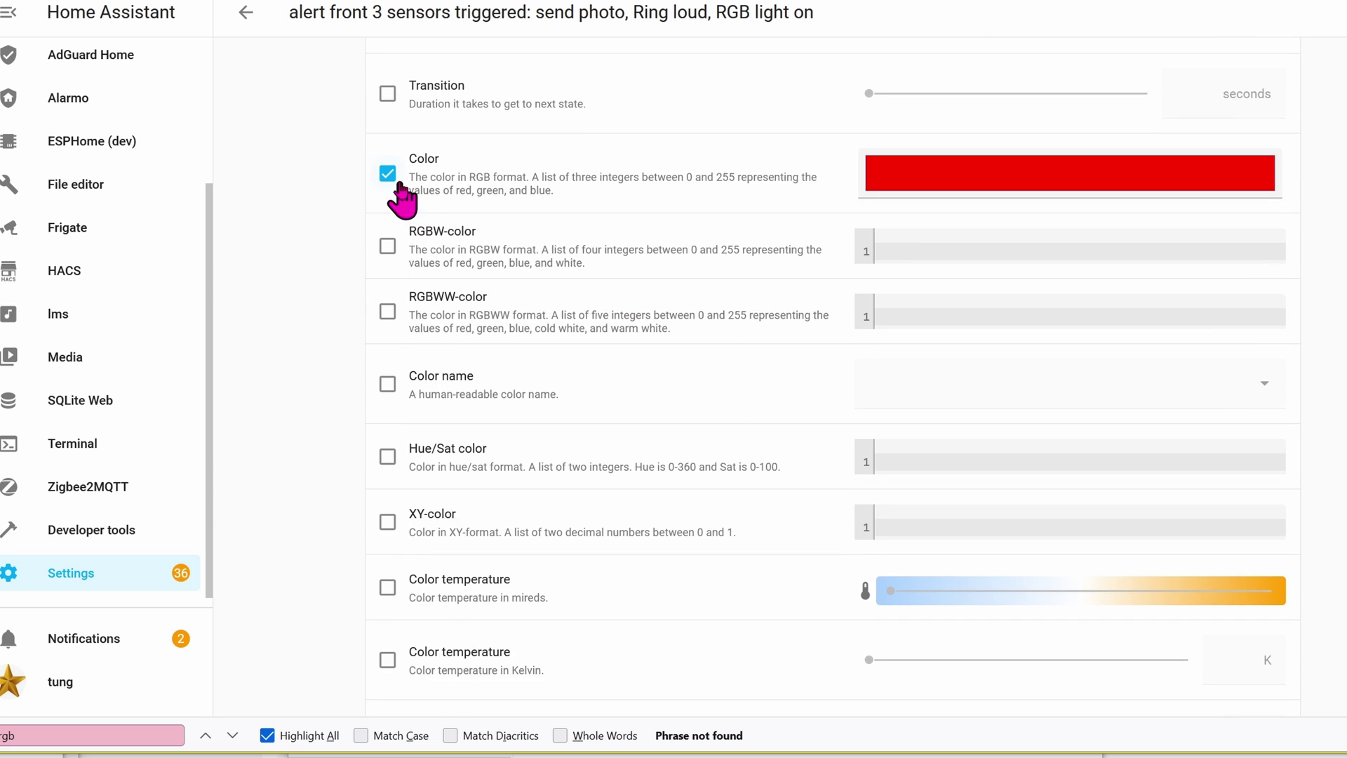
click(998, 190)
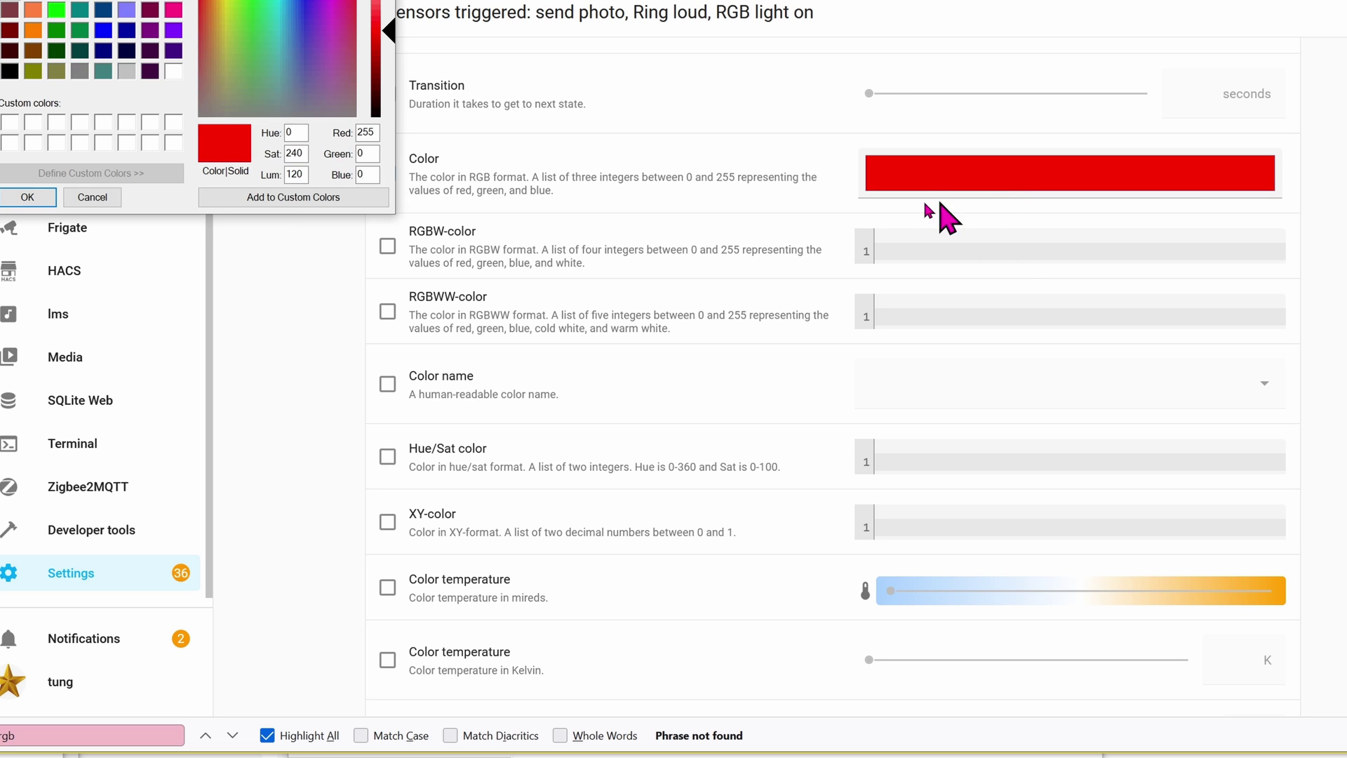
key(Return)
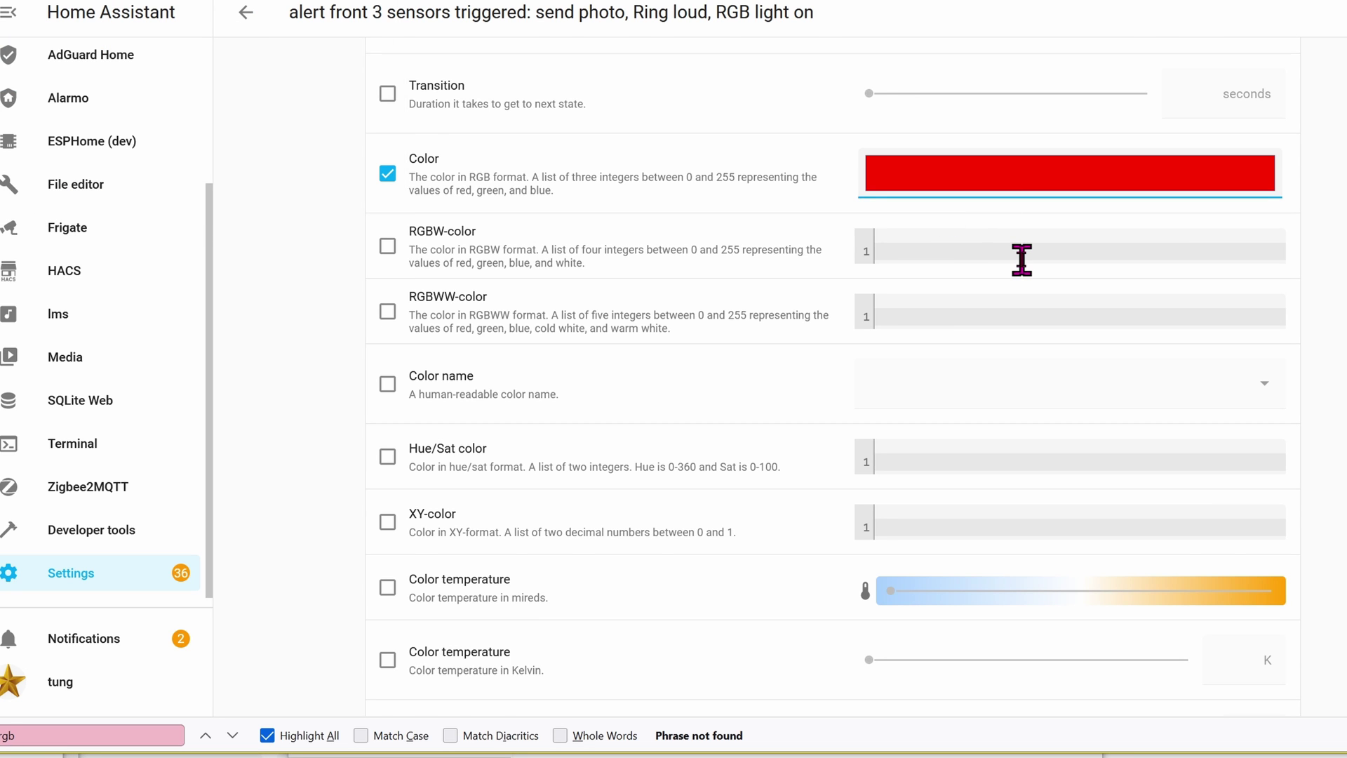
scroll(1021, 259, down, 4)
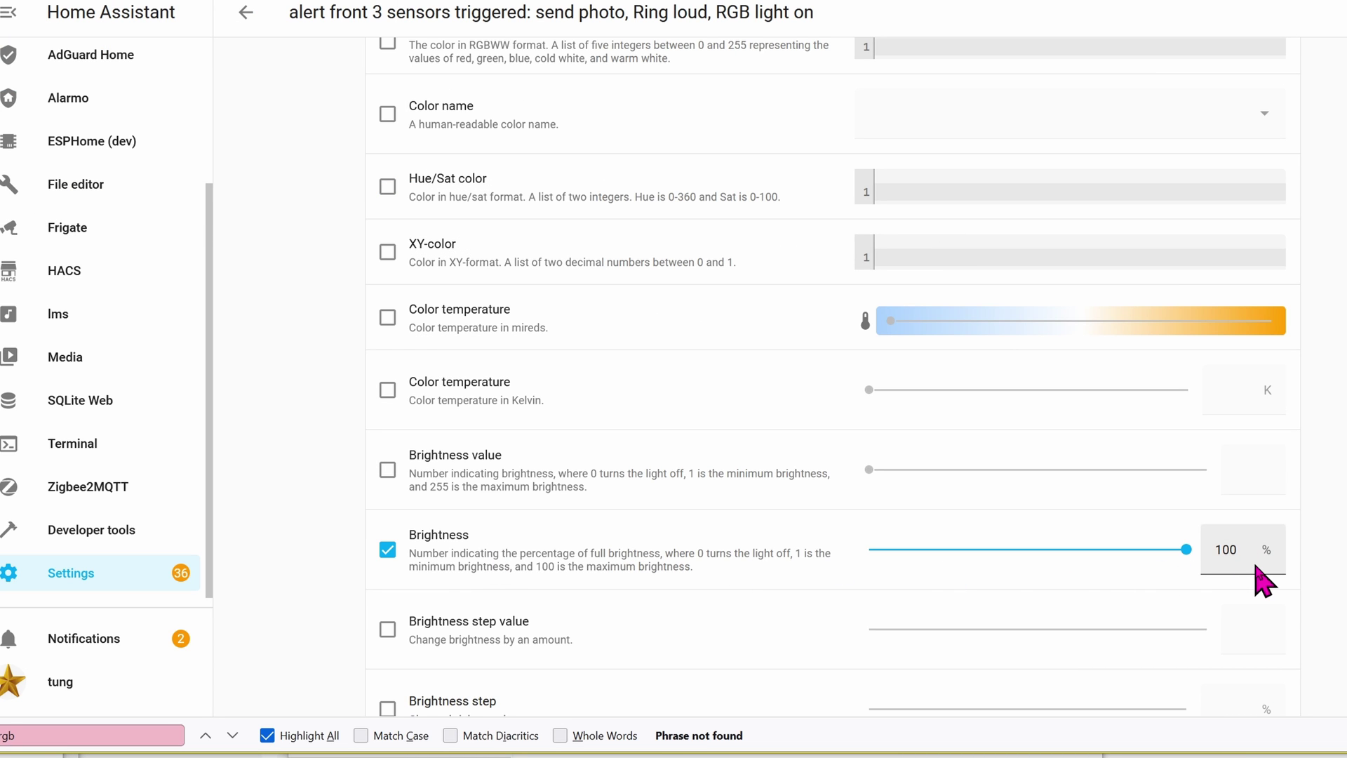
scroll(667, 198, down, 8)
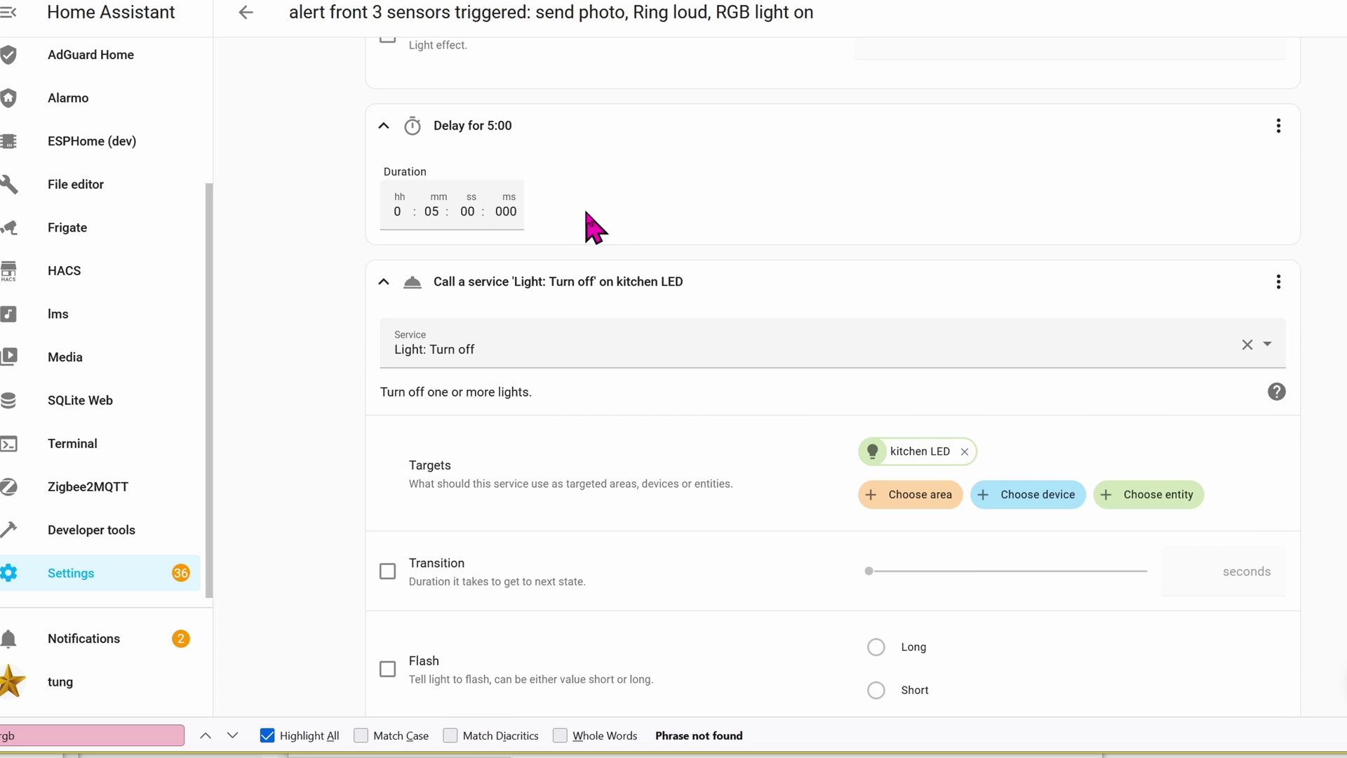
scroll(701, 316, down, 1)
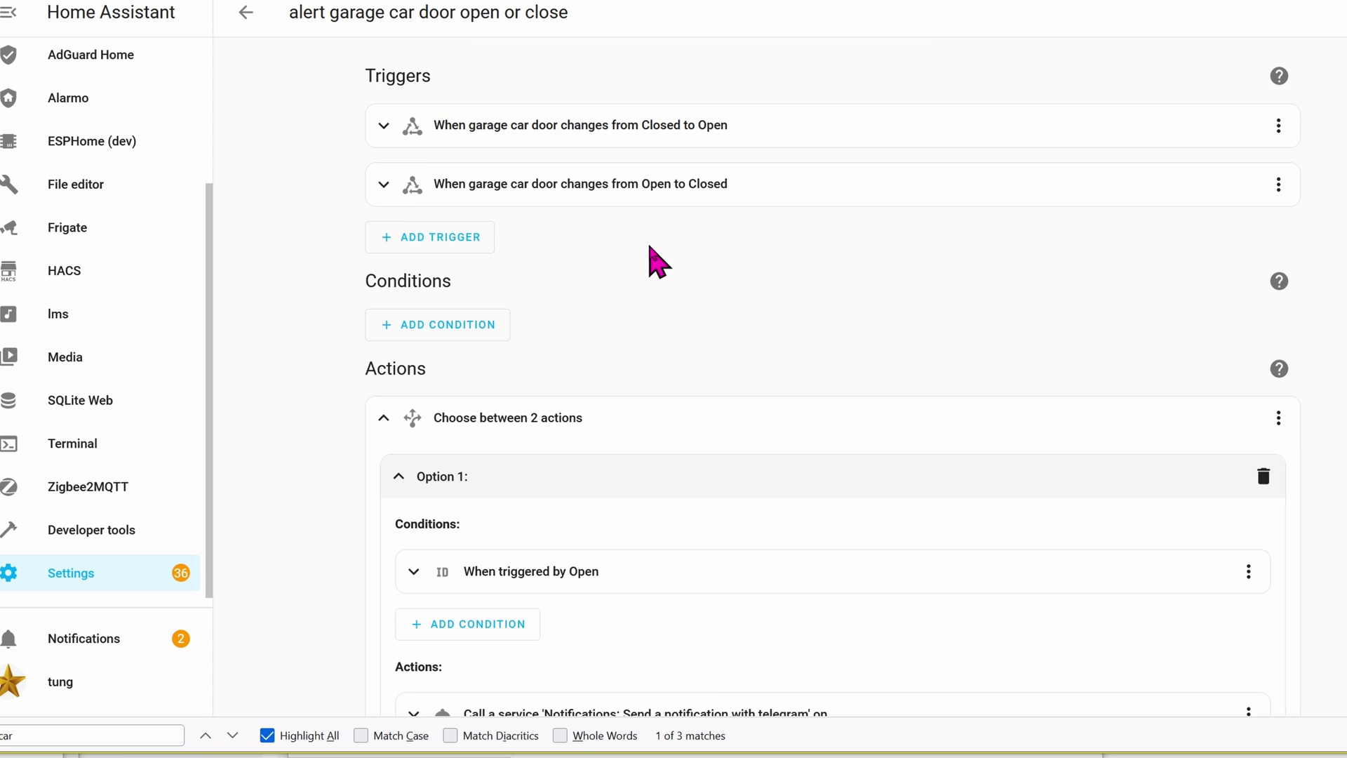
Step: Expand the Closed-to-Open trigger, the green 100% turn-on option and the turn-off option
click(646, 133)
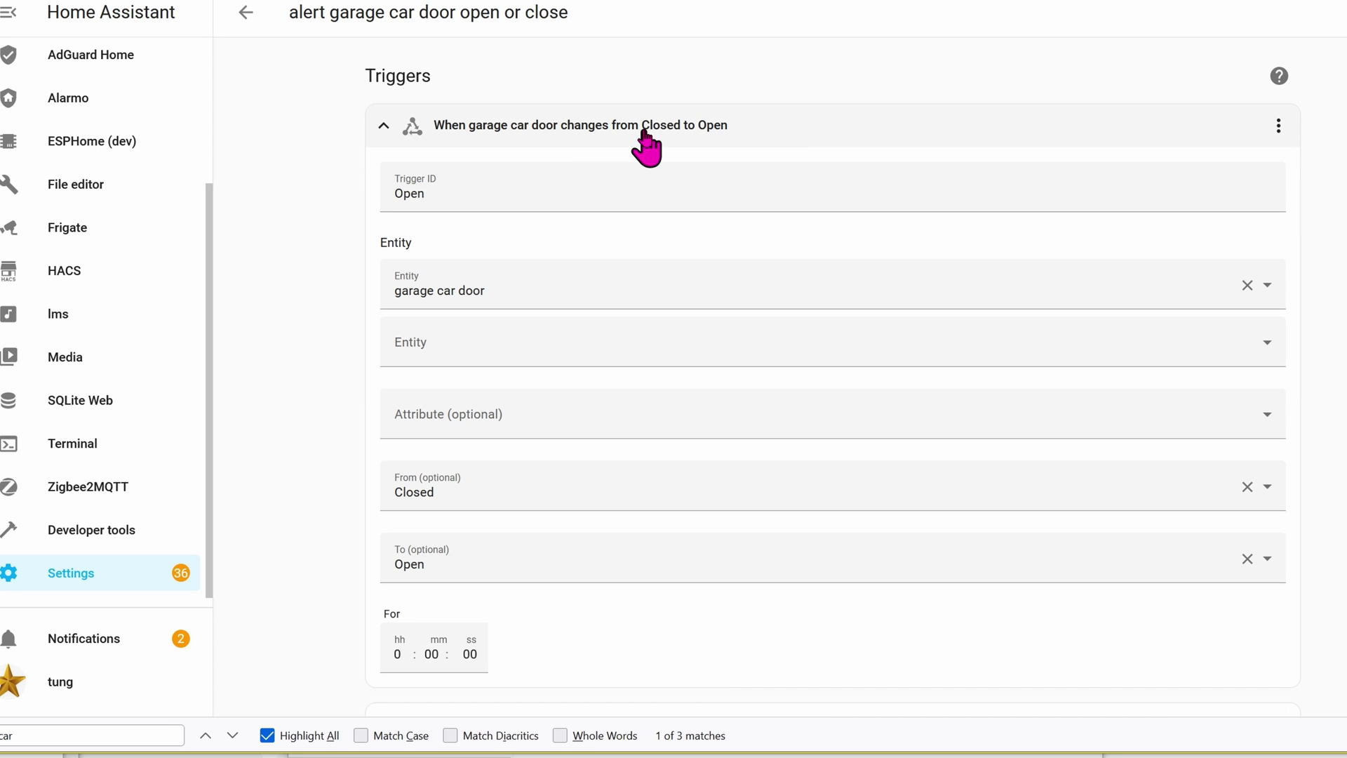
scroll(719, 211, down, 10)
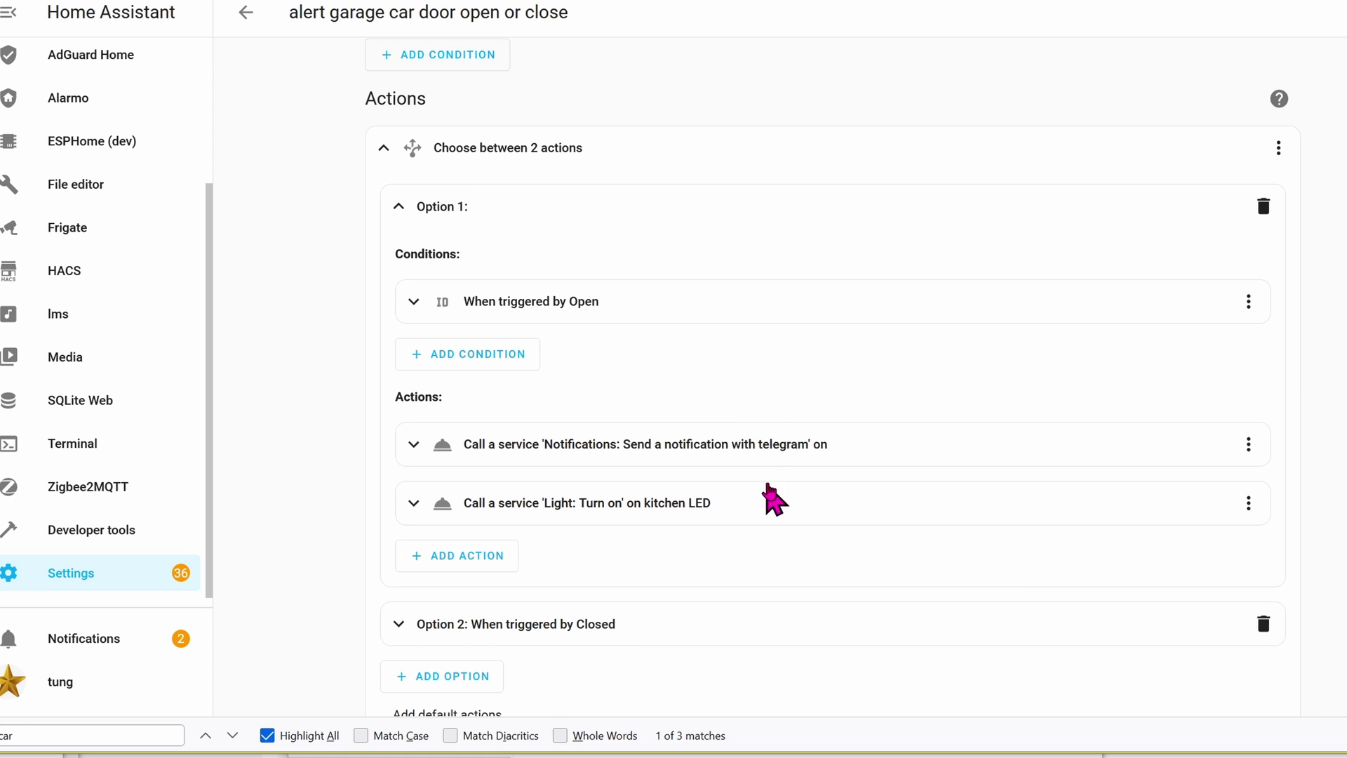
click(774, 512)
scroll(916, 430, down, 5)
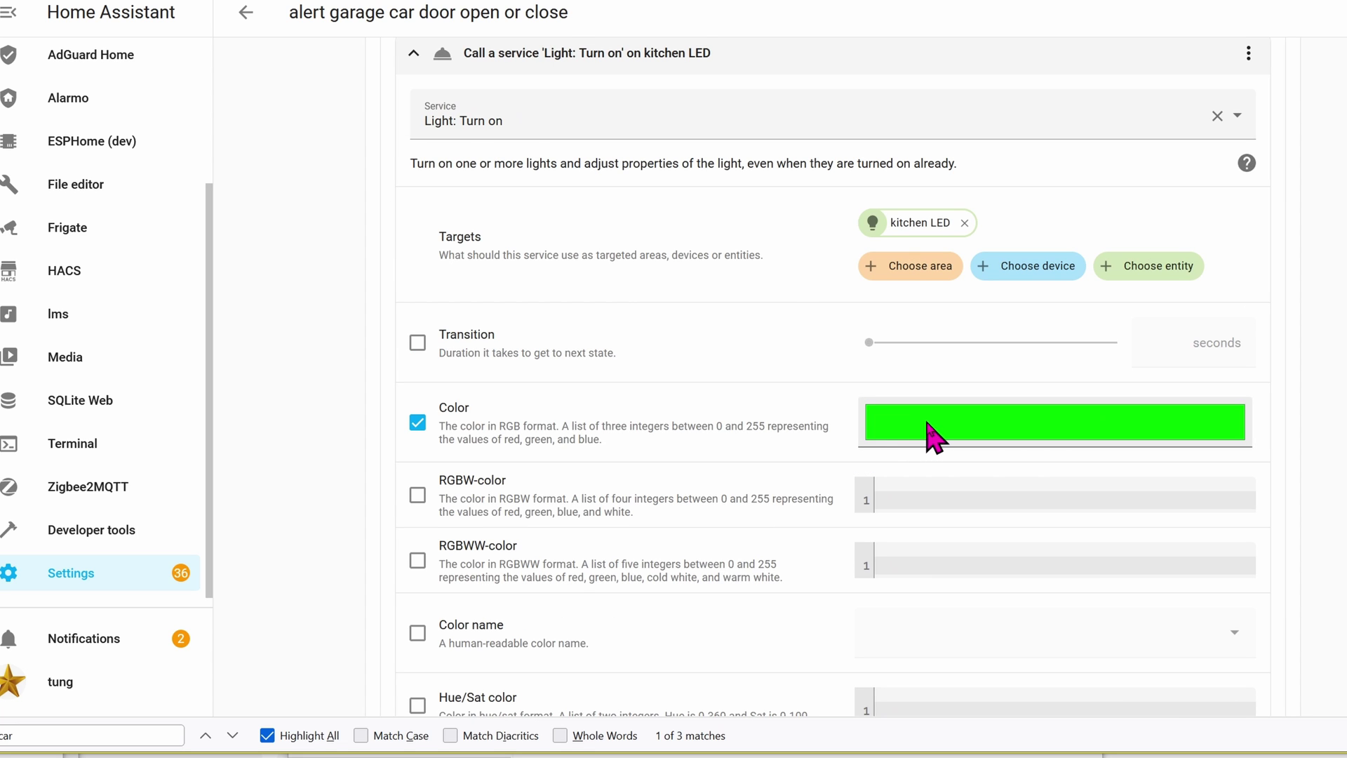
scroll(933, 435, down, 10)
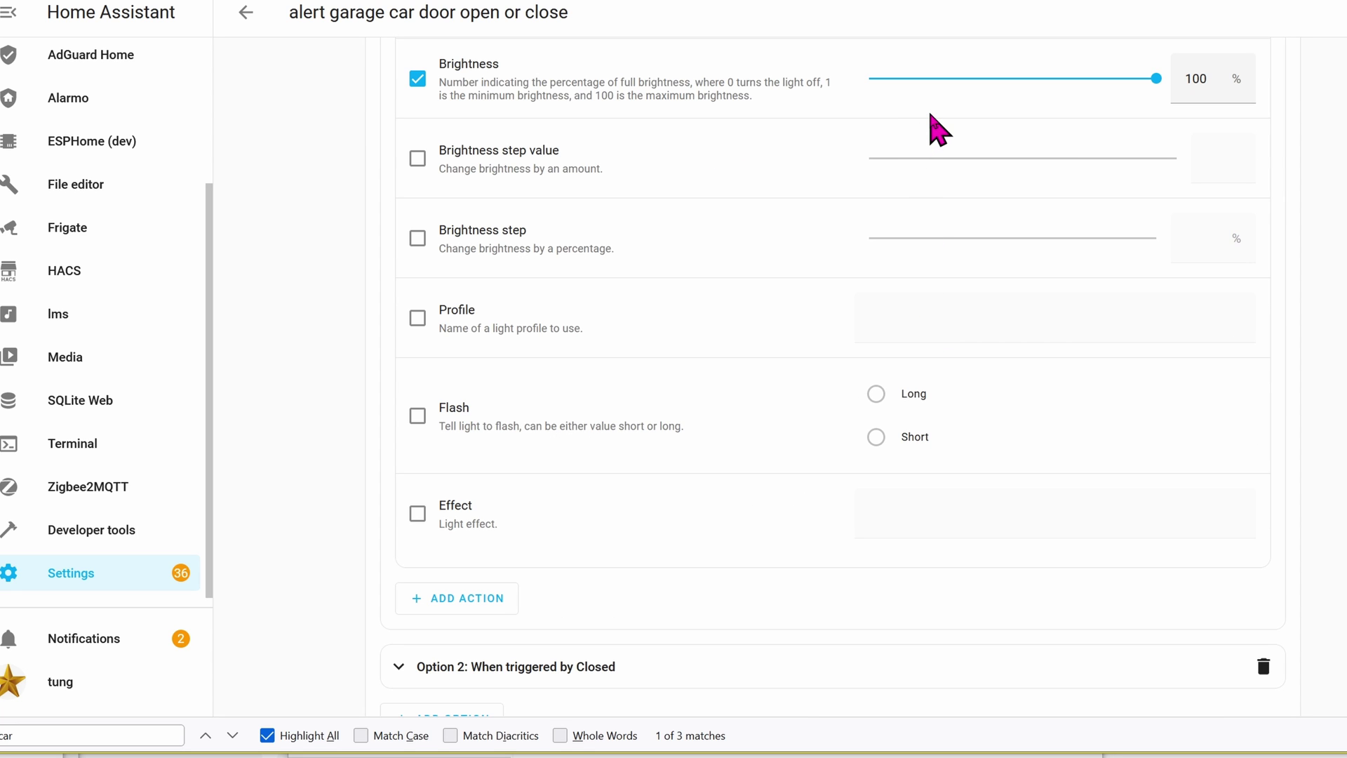
scroll(697, 554, down, 2)
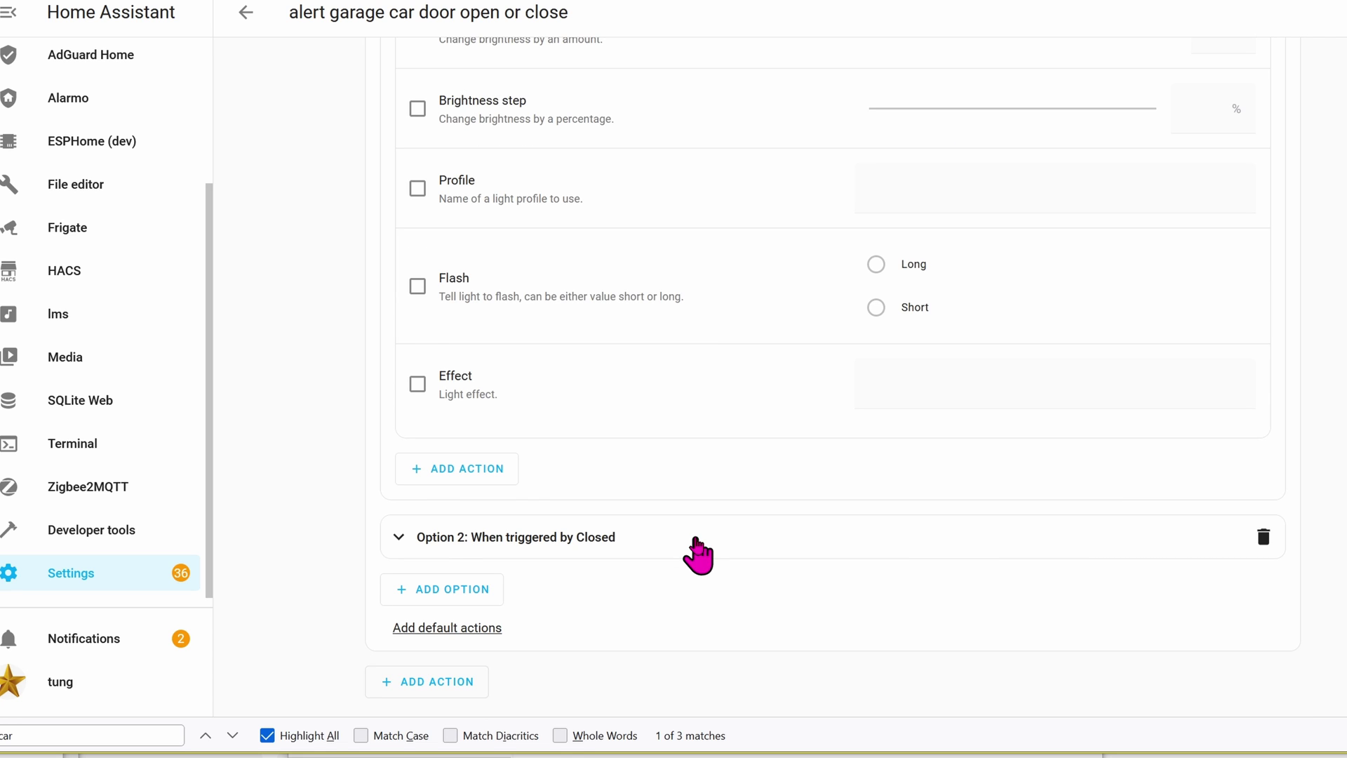
click(696, 540)
scroll(644, 445, down, 6)
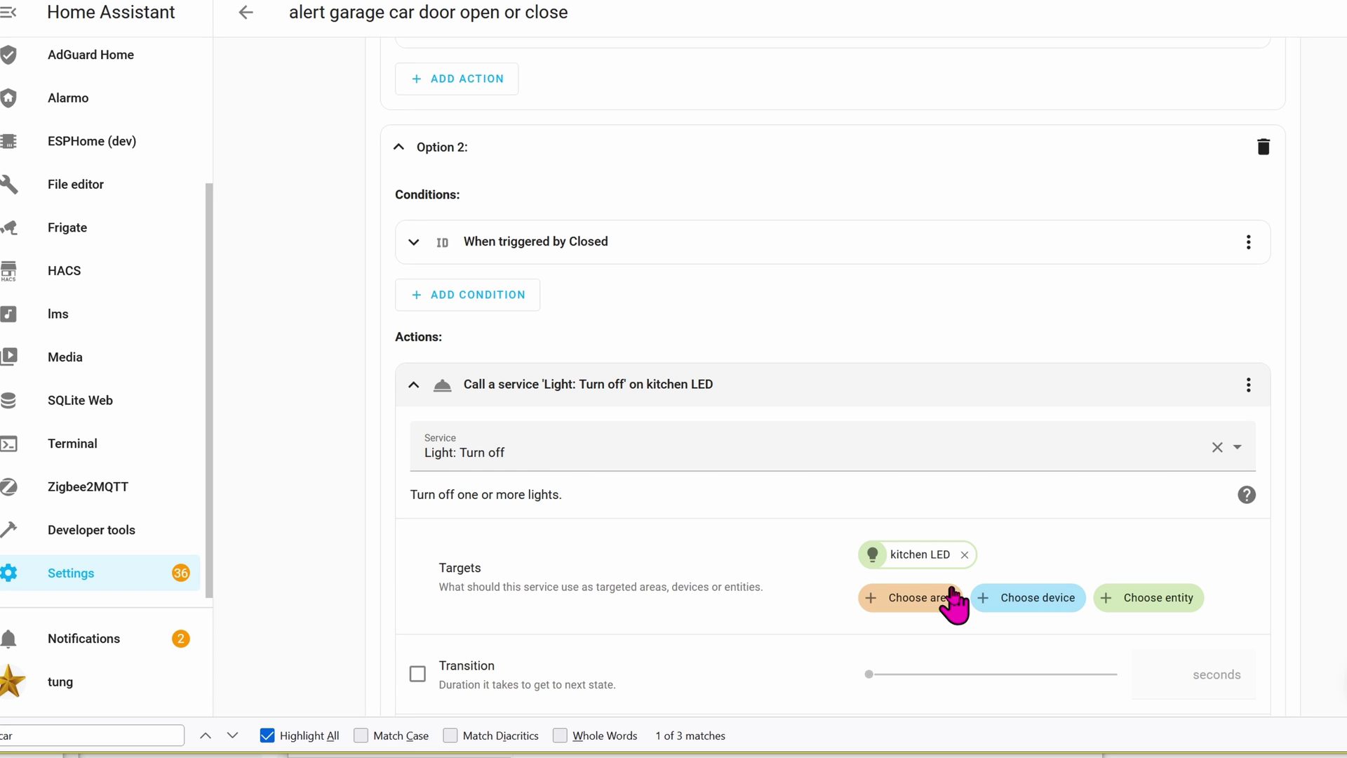
scroll(955, 604, down, 5)
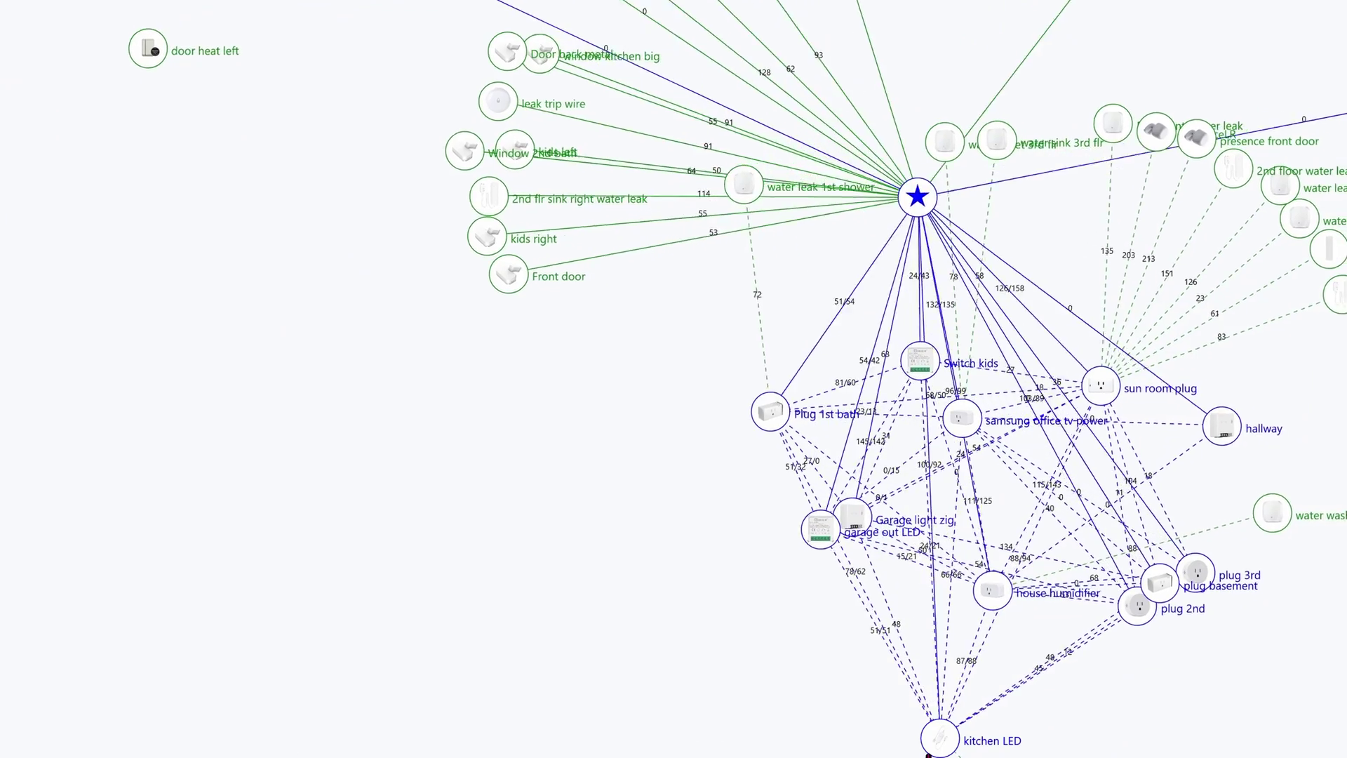
Step: Drag the kitchen LED node clear on the Zigbee2MQTT map and zoom out over the network
drag(681, 620, 347, 400)
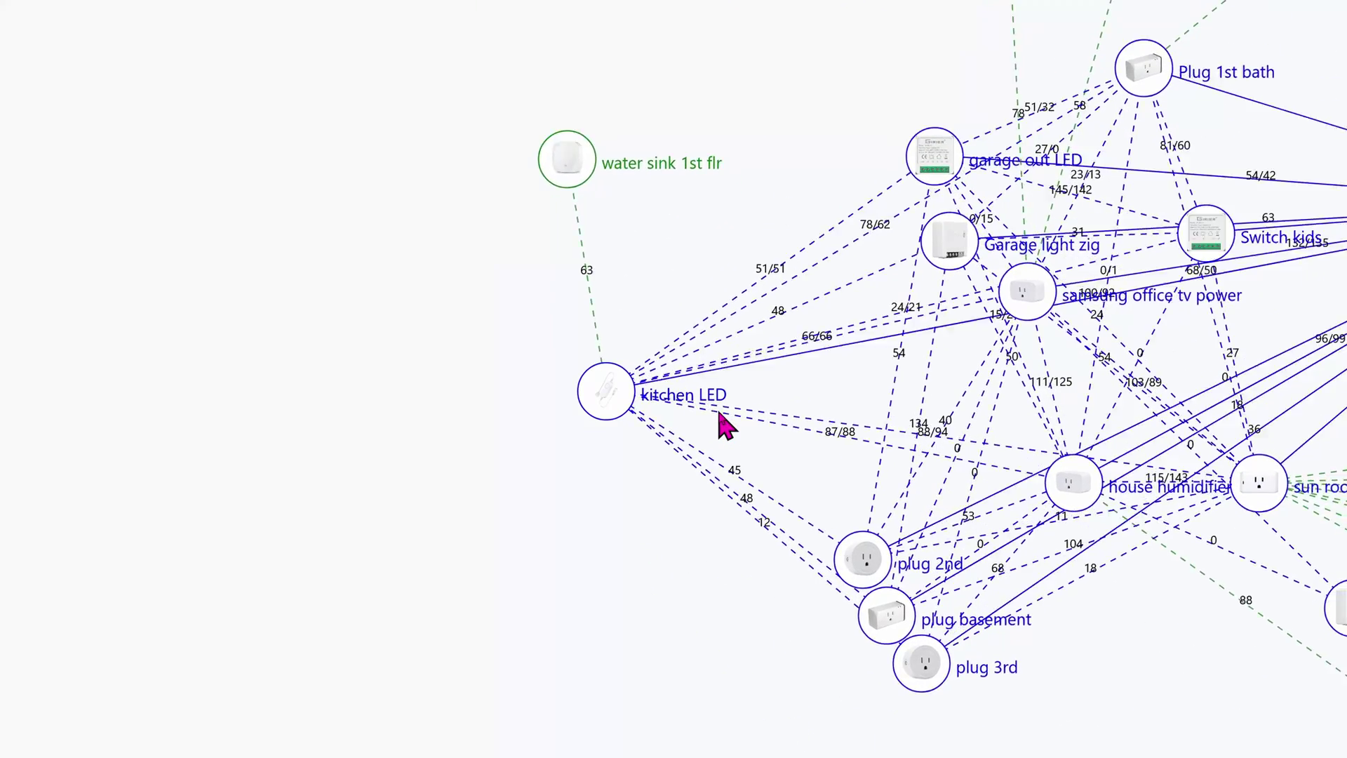
scroll(724, 424, down, 3)
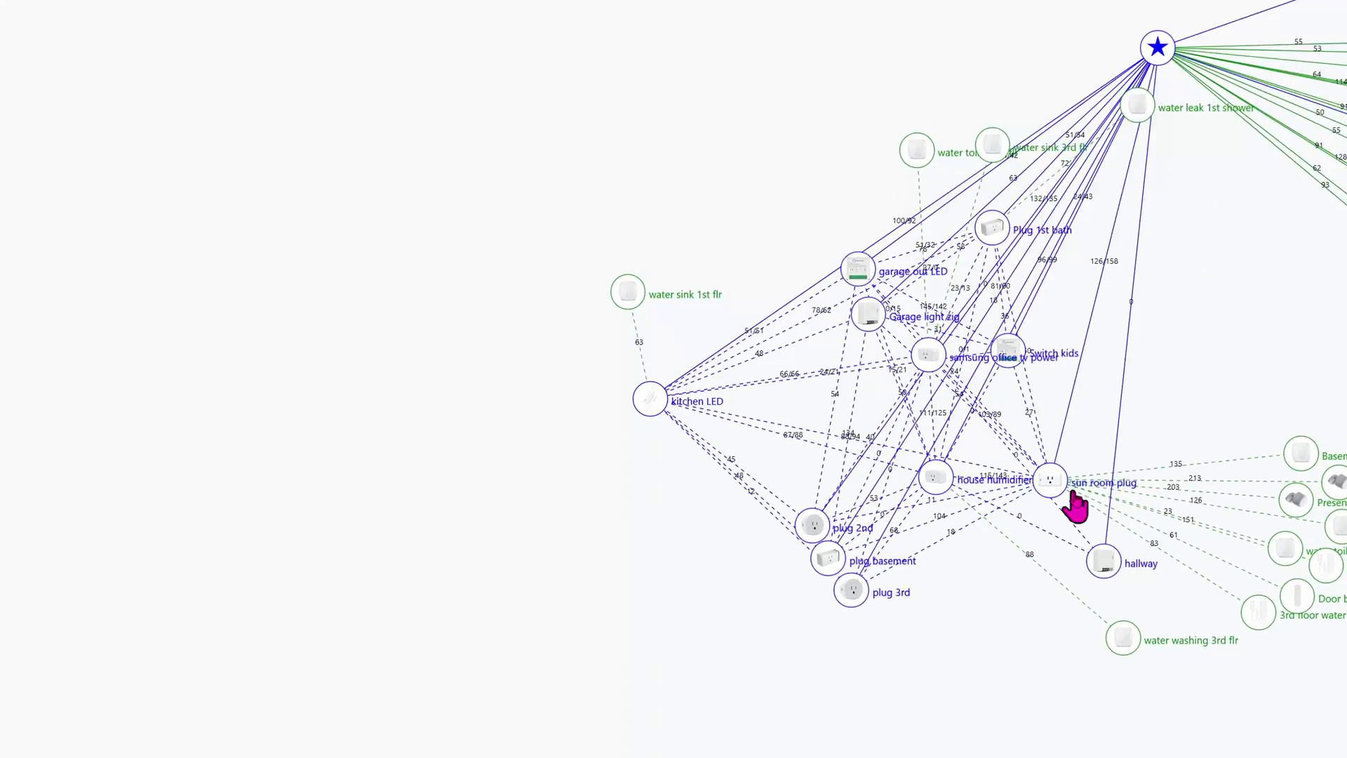